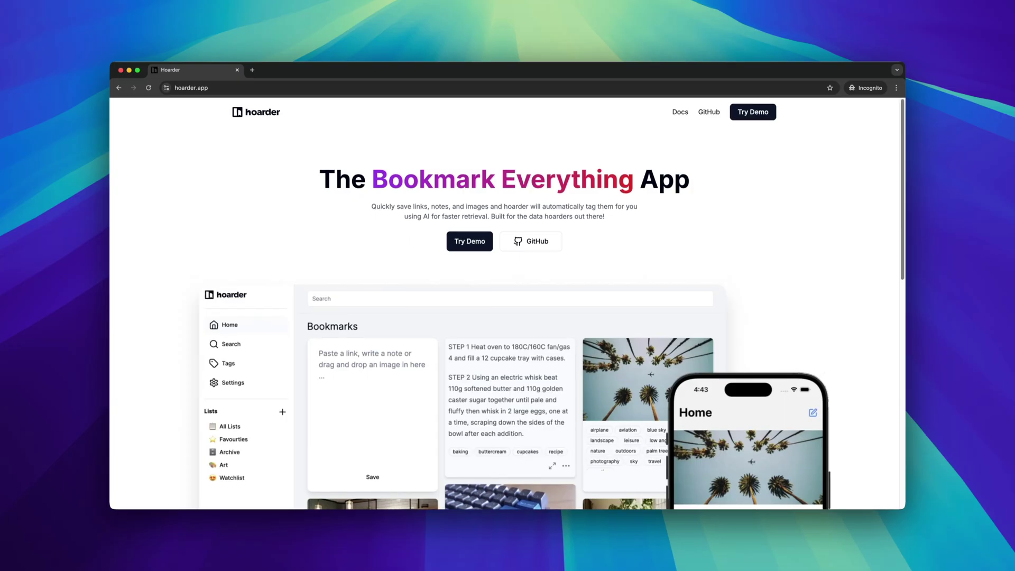
{"action": "scroll", "coordinate": [507, 301], "scroll_direction": "down", "scroll_amount": 1}
{"action": "scroll", "coordinate": [507, 301], "scroll_direction": "down", "scroll_amount": 2}
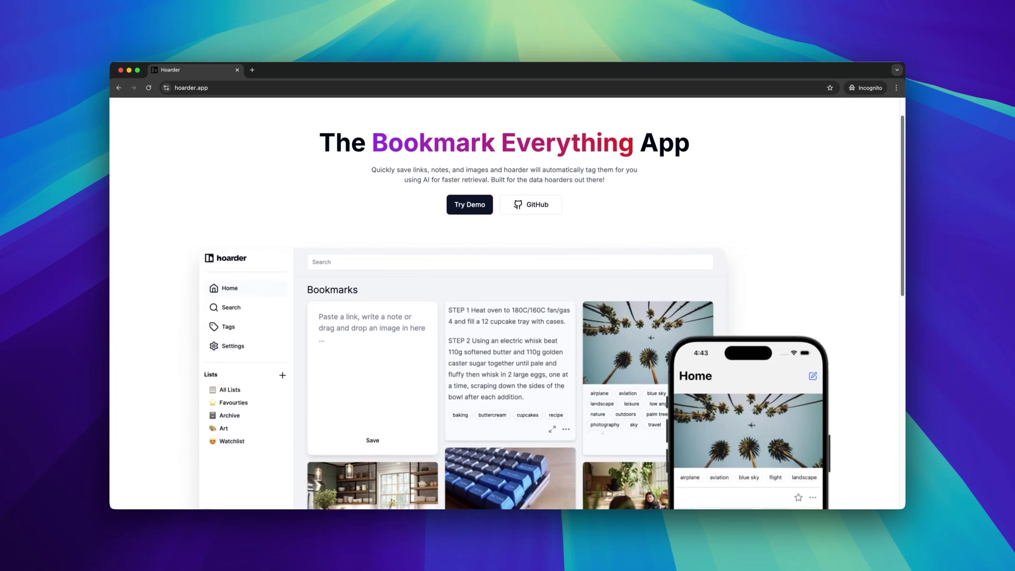
{"action": "scroll", "coordinate": [508, 302], "scroll_direction": "down", "scroll_amount": 2}
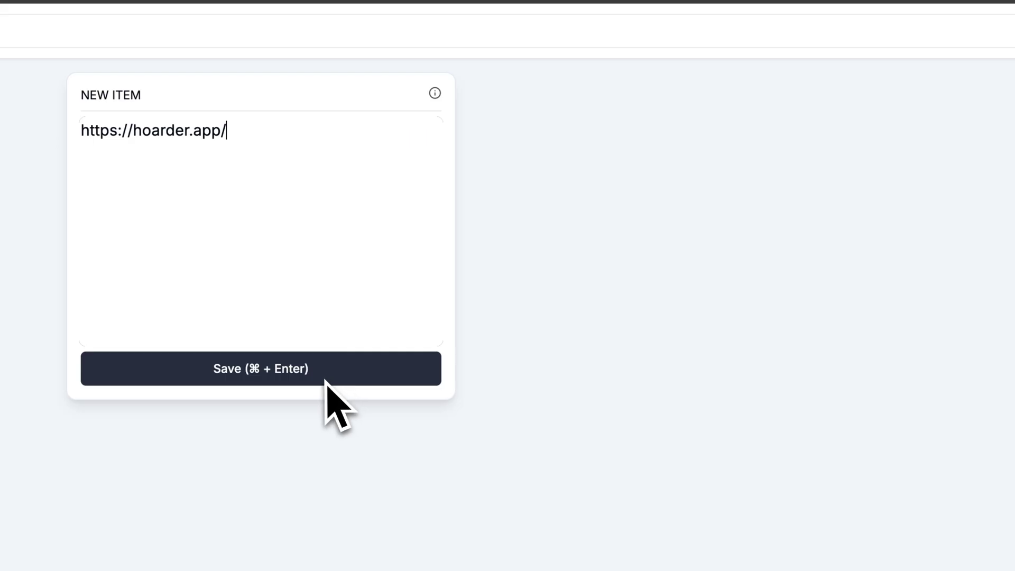
{"action": "left_click", "coordinate": [325, 380]}
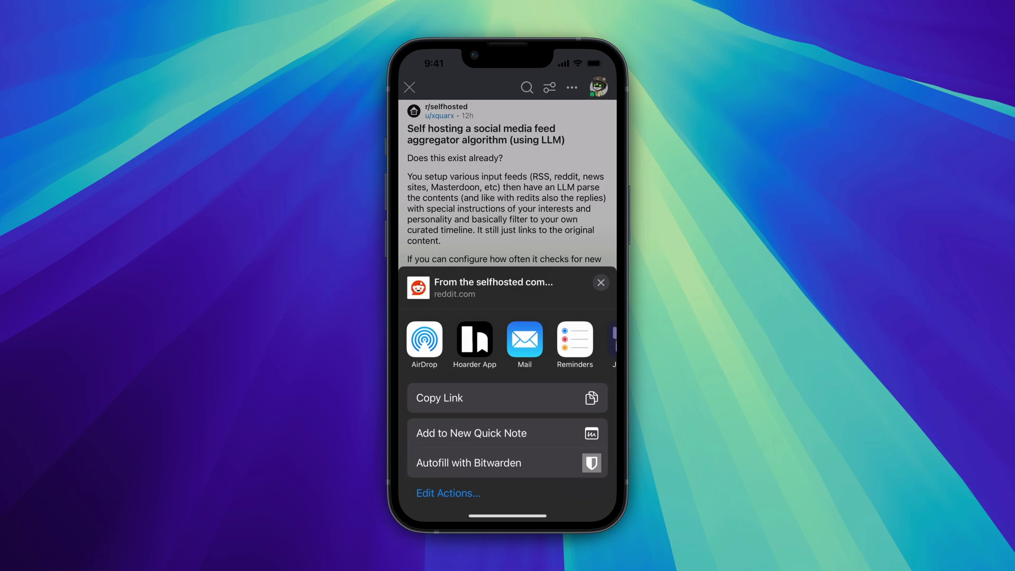
Save the Reddit post via the share sheet and the current page via the extension, then open the dashboard.
{"action": "left_click", "coordinate": [474, 341]}
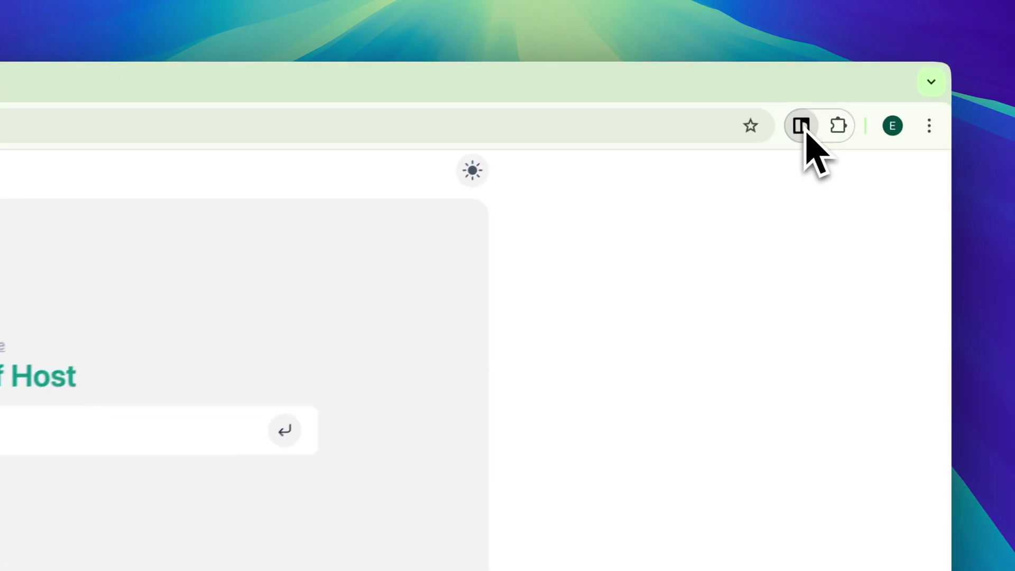
{"action": "left_click", "coordinate": [844, 88]}
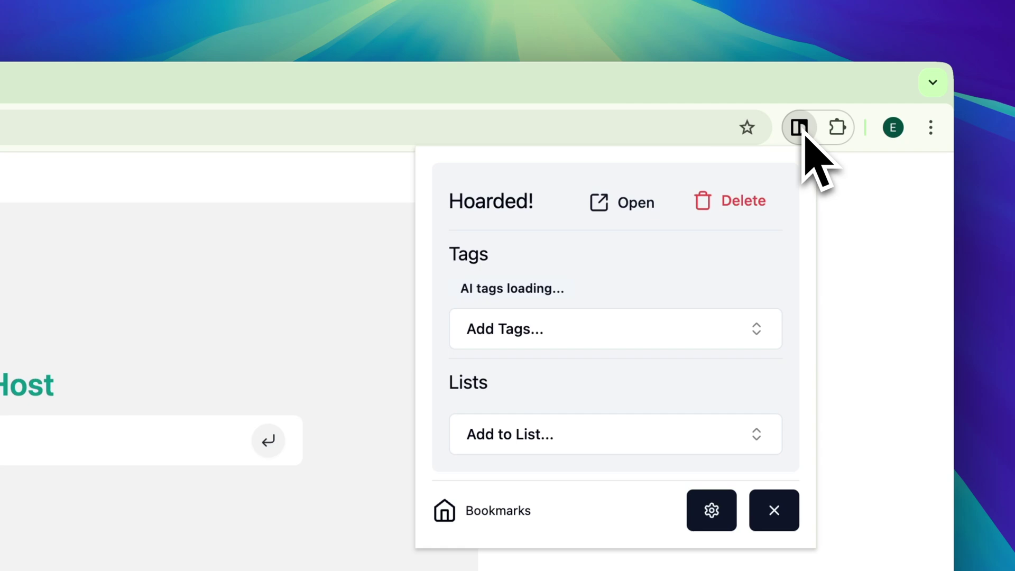
{"action": "left_click", "coordinate": [632, 205]}
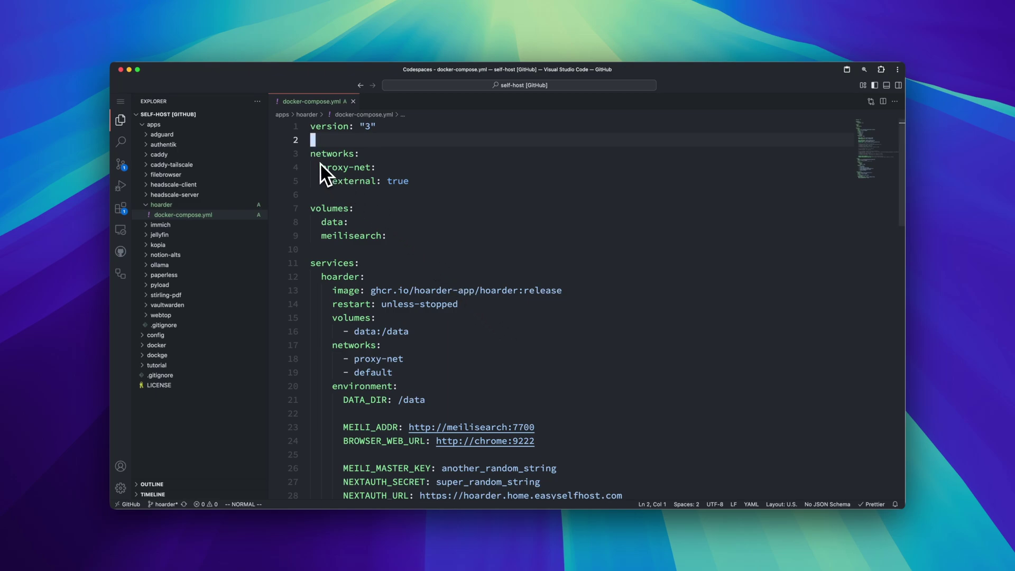
{"action": "left_click_drag", "start_coordinate": [312, 153], "coordinate": [418, 183]}
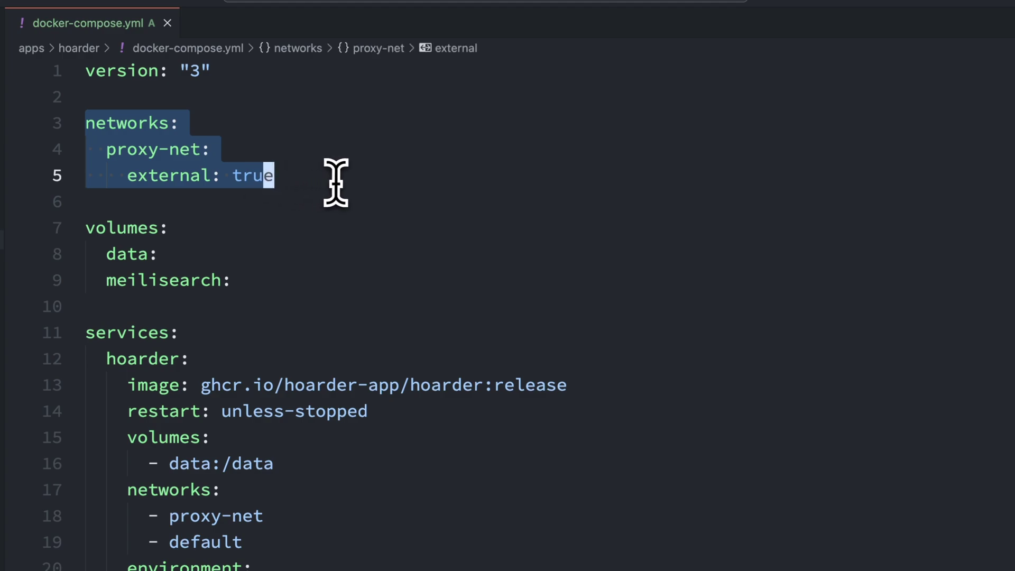
{"action": "left_click_drag", "start_coordinate": [84, 226], "coordinate": [263, 286]}
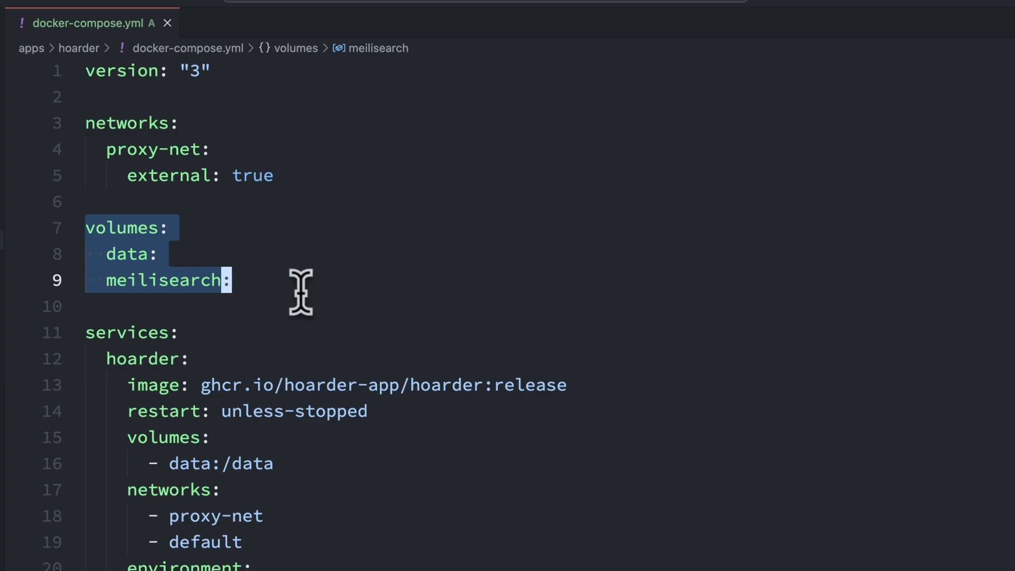
Fold the hoarder (line 12), chrome (line 48) and meilisearch (line 64) service blocks.
{"action": "left_click", "coordinate": [403, 298]}
{"action": "scroll", "coordinate": [406, 299], "scroll_direction": "down", "scroll_amount": 1}
{"action": "scroll", "coordinate": [404, 297], "scroll_direction": "down", "scroll_amount": 3}
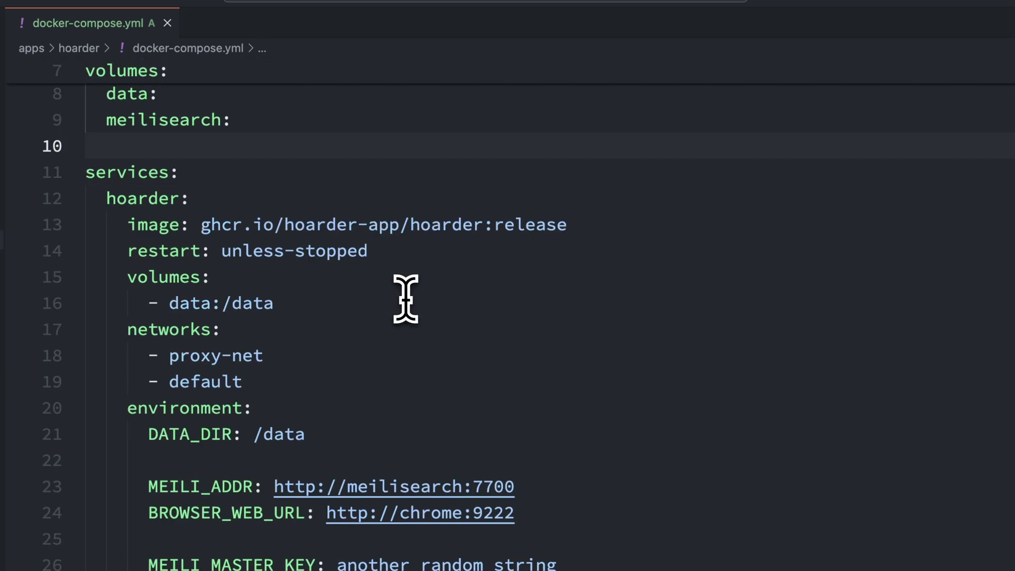
{"action": "left_click", "coordinate": [75, 201]}
{"action": "scroll", "coordinate": [75, 204], "scroll_direction": "up", "scroll_amount": 4}
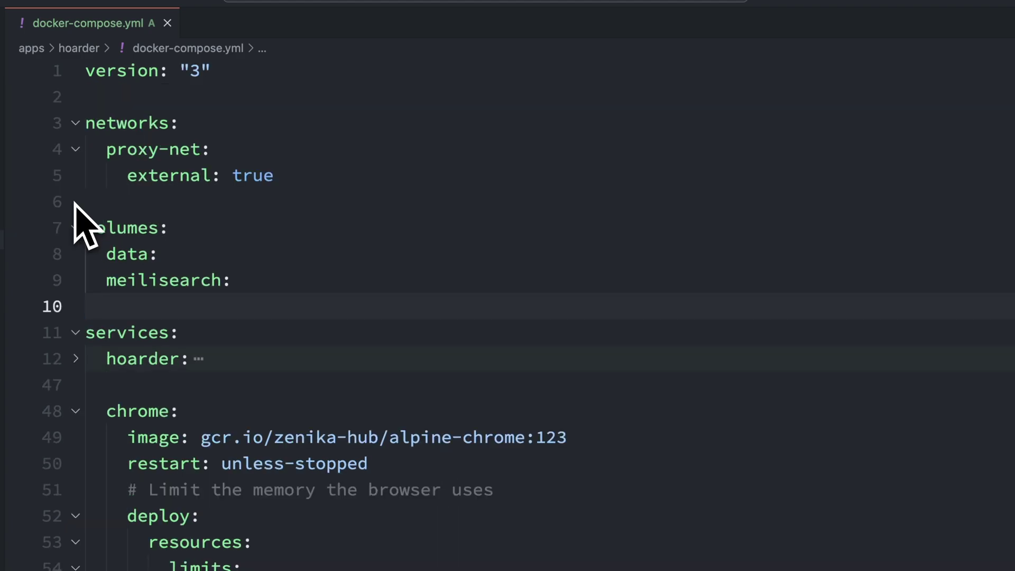
{"action": "scroll", "coordinate": [82, 222], "scroll_direction": "down", "scroll_amount": 3}
{"action": "scroll", "coordinate": [90, 296], "scroll_direction": "up", "scroll_amount": 2}
{"action": "left_click", "coordinate": [76, 372]}
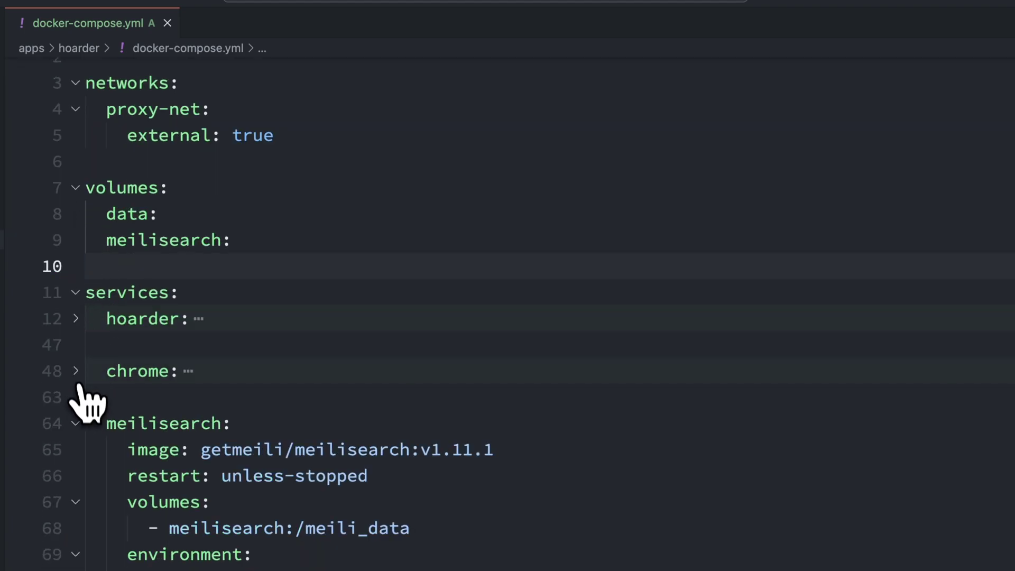
{"action": "left_click", "coordinate": [76, 424]}
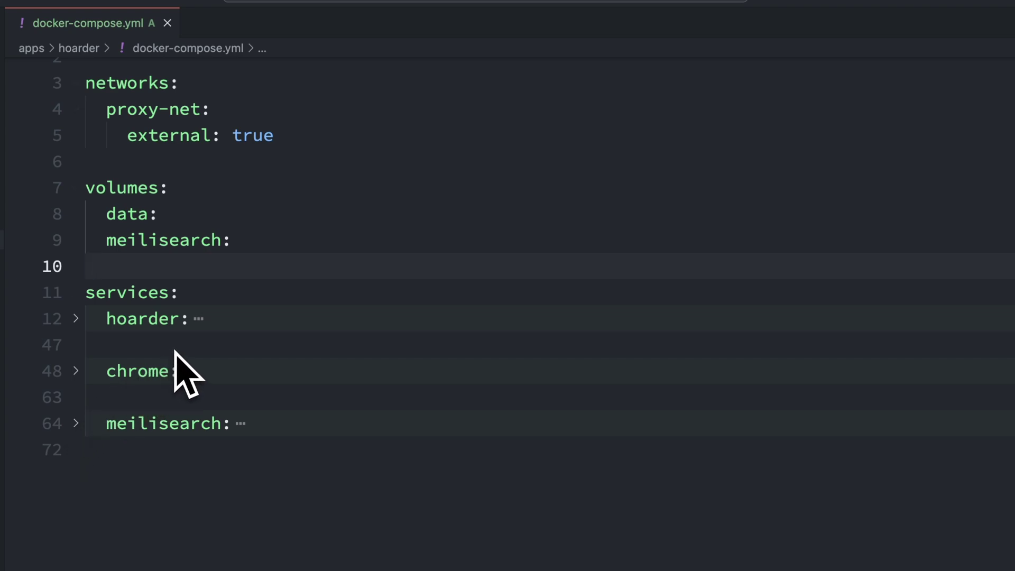
Unfold the hoarder service and highlight its image, volumes and networks lines in turn.
{"action": "left_click", "coordinate": [76, 318]}
{"action": "scroll", "coordinate": [109, 349], "scroll_direction": "down", "scroll_amount": 2}
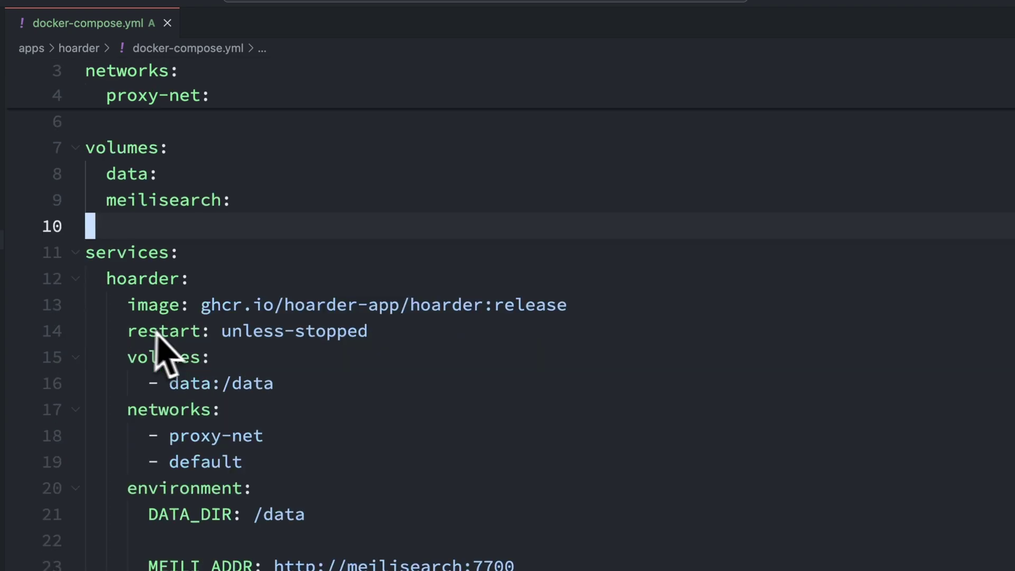
{"action": "left_click_drag", "start_coordinate": [129, 264], "coordinate": [566, 274]}
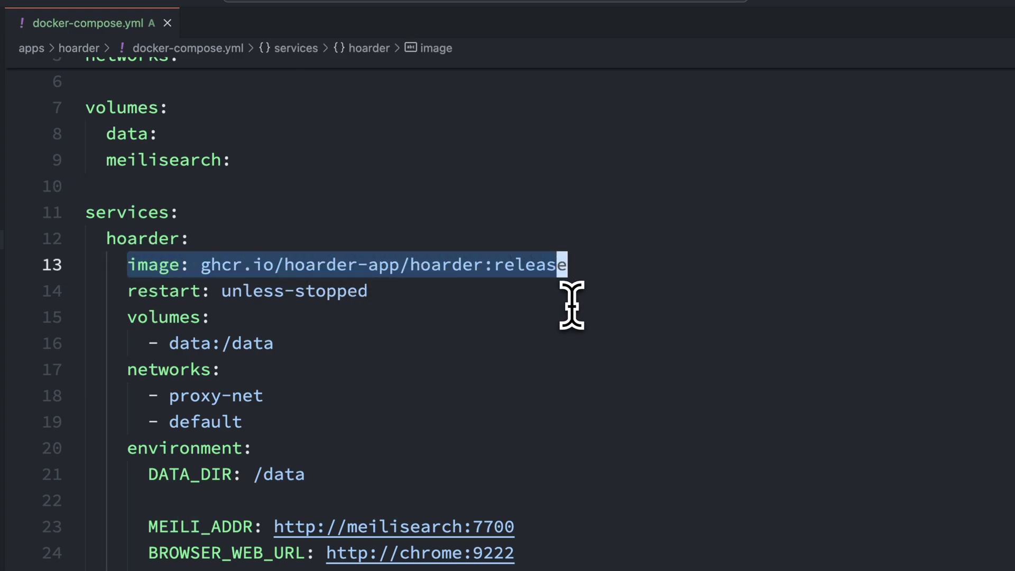
{"action": "left_click", "coordinate": [126, 318]}
{"action": "left_click_drag", "start_coordinate": [125, 317], "coordinate": [295, 343]}
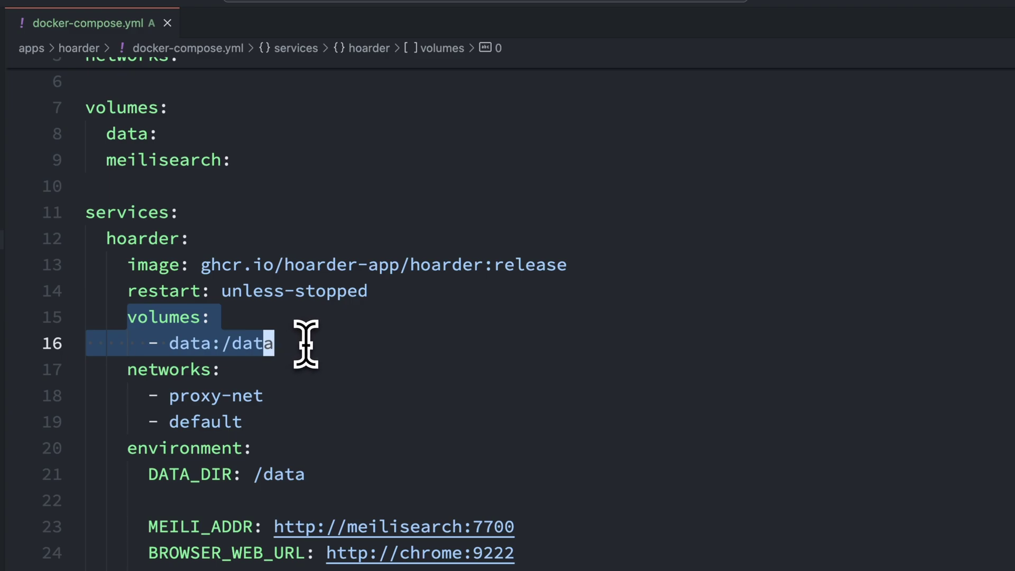
{"action": "left_click", "coordinate": [309, 344]}
{"action": "scroll", "coordinate": [306, 340], "scroll_direction": "down", "scroll_amount": 3}
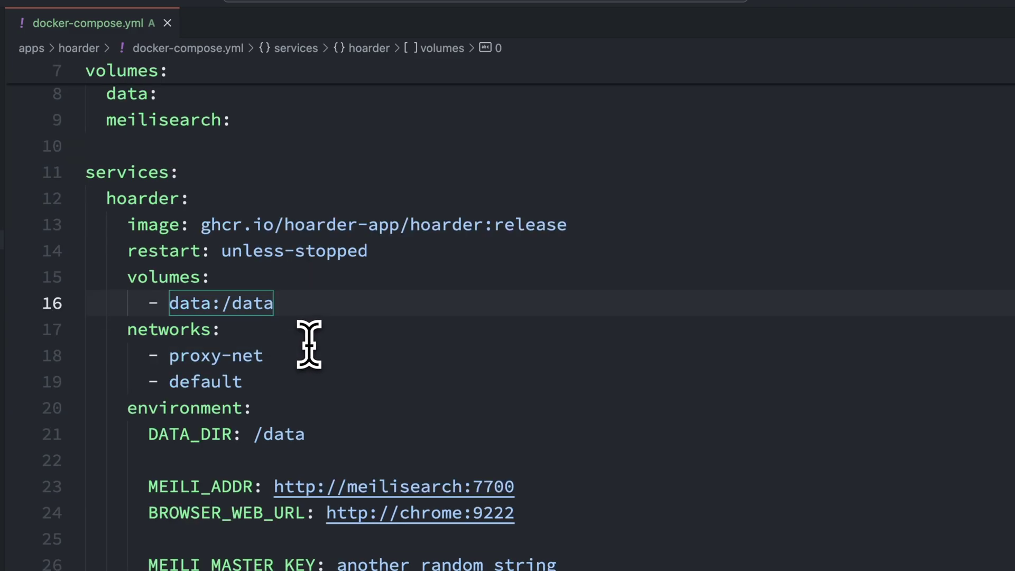
{"action": "left_click_drag", "start_coordinate": [128, 289], "coordinate": [243, 341]}
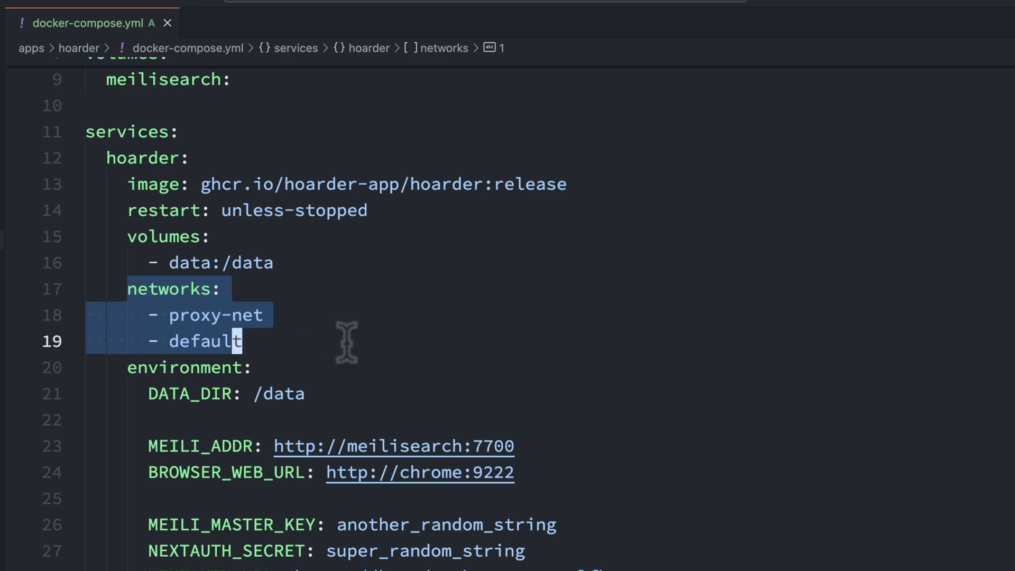
Inspect the hoarder environment block, highlighting the DATA_DIR setting and the /data mount path.
{"action": "key", "text": "Escape"}
{"action": "scroll", "coordinate": [317, 317], "scroll_direction": "down", "scroll_amount": 3}
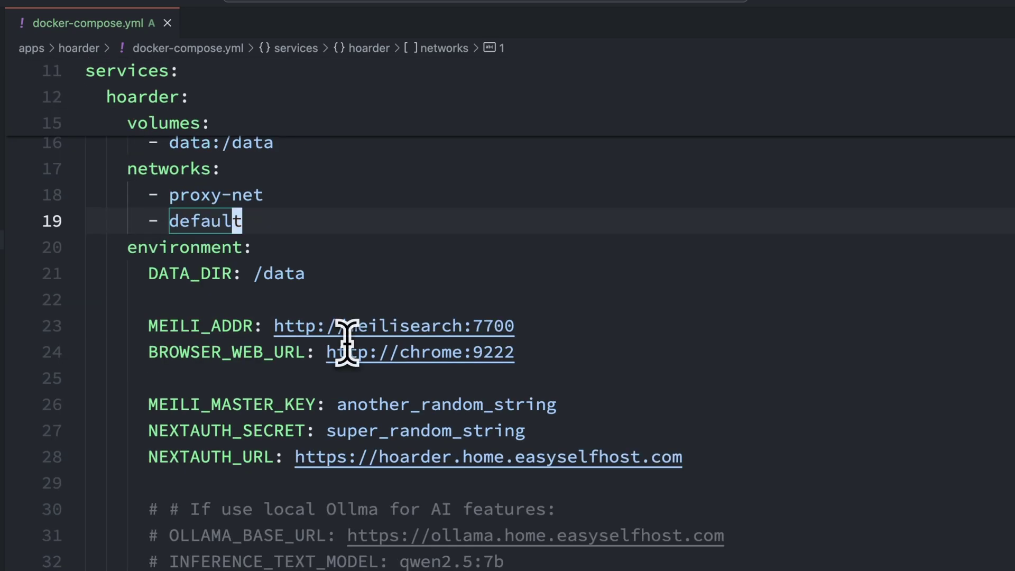
{"action": "left_click", "coordinate": [185, 251]}
{"action": "double_click", "coordinate": [184, 251]}
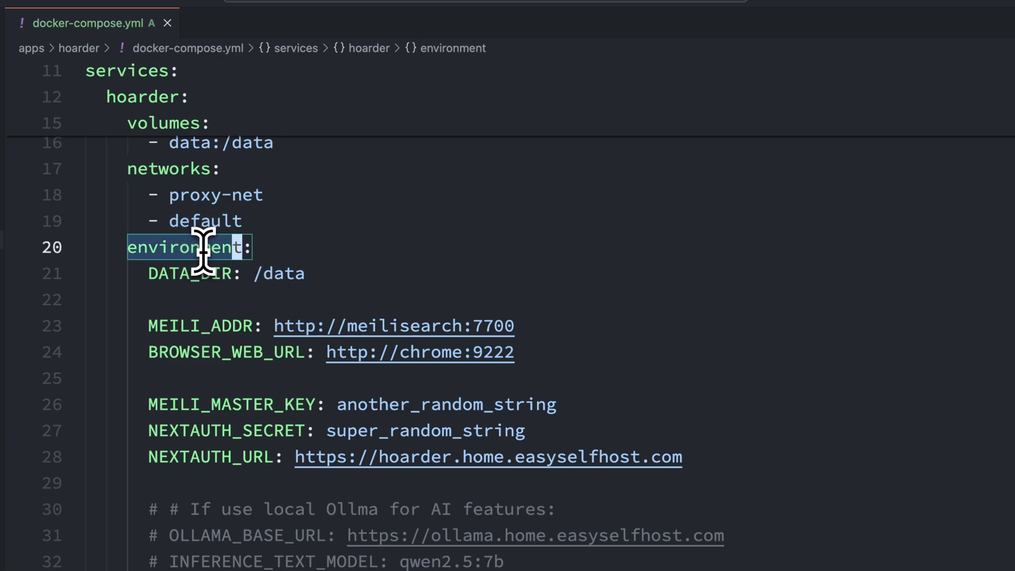
{"action": "scroll", "coordinate": [223, 281], "scroll_direction": "up", "scroll_amount": 1}
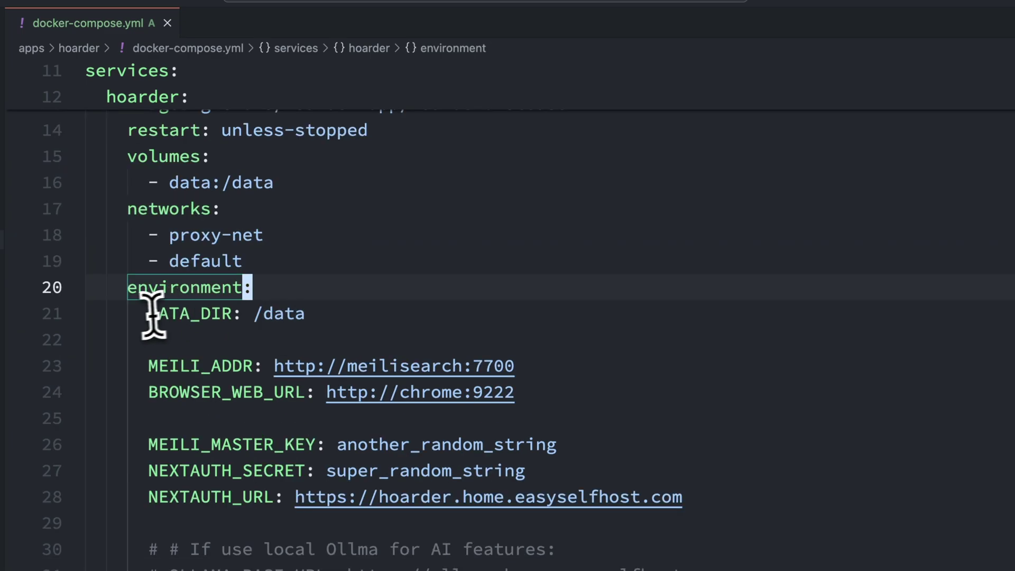
{"action": "left_click_drag", "start_coordinate": [149, 313], "coordinate": [311, 314]}
{"action": "left_click", "coordinate": [313, 315]}
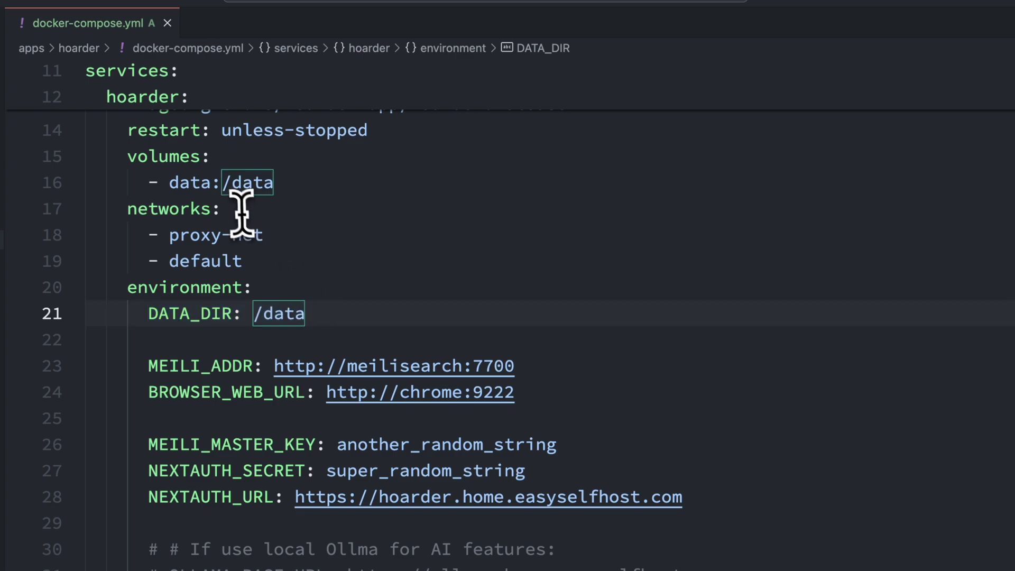
{"action": "left_click", "coordinate": [224, 183]}
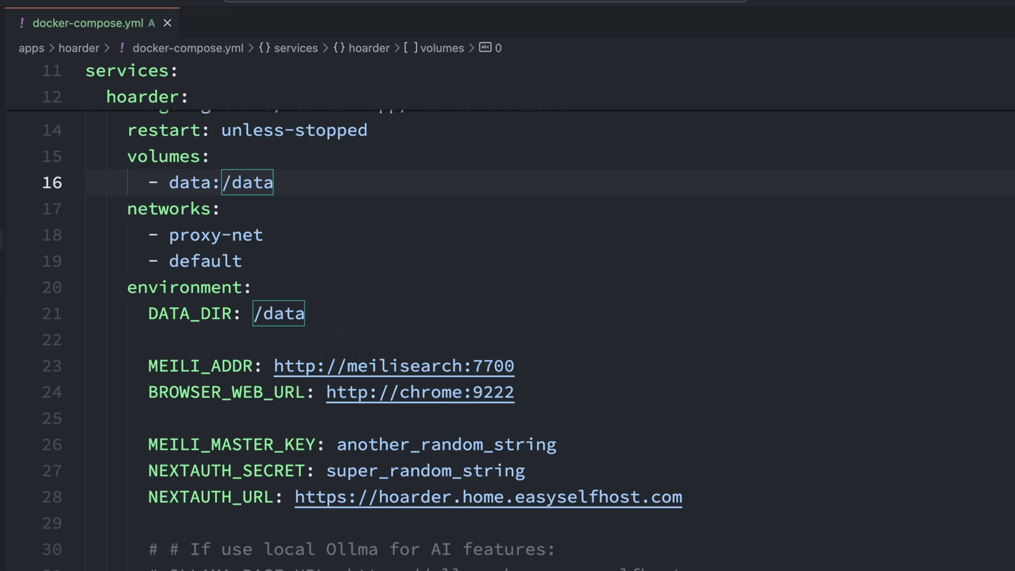
Highlight the MEILI_ADDR, BROWSER_WEB_URL, MEILI_MASTER_KEY and NEXTAUTH_SECRET lines in turn.
{"action": "left_click_drag", "start_coordinate": [149, 368], "coordinate": [379, 409]}
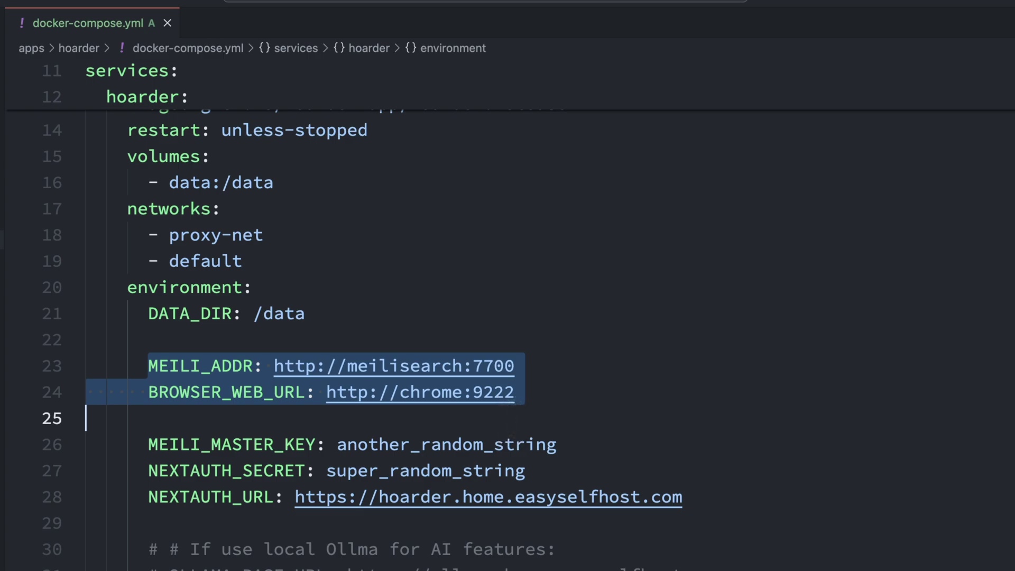
{"action": "left_click", "coordinate": [511, 418]}
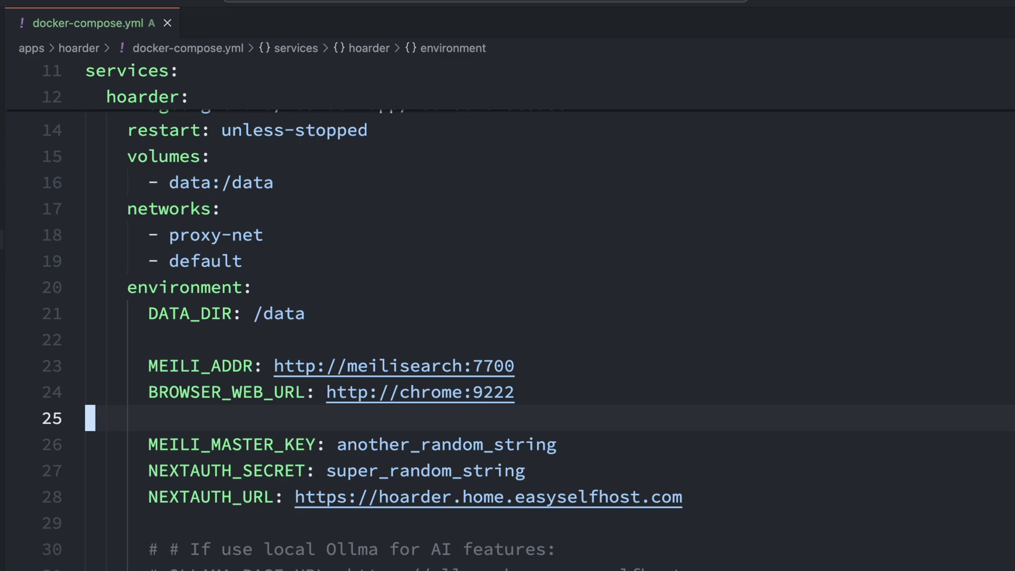
{"action": "scroll", "coordinate": [551, 412], "scroll_direction": "down", "scroll_amount": 2}
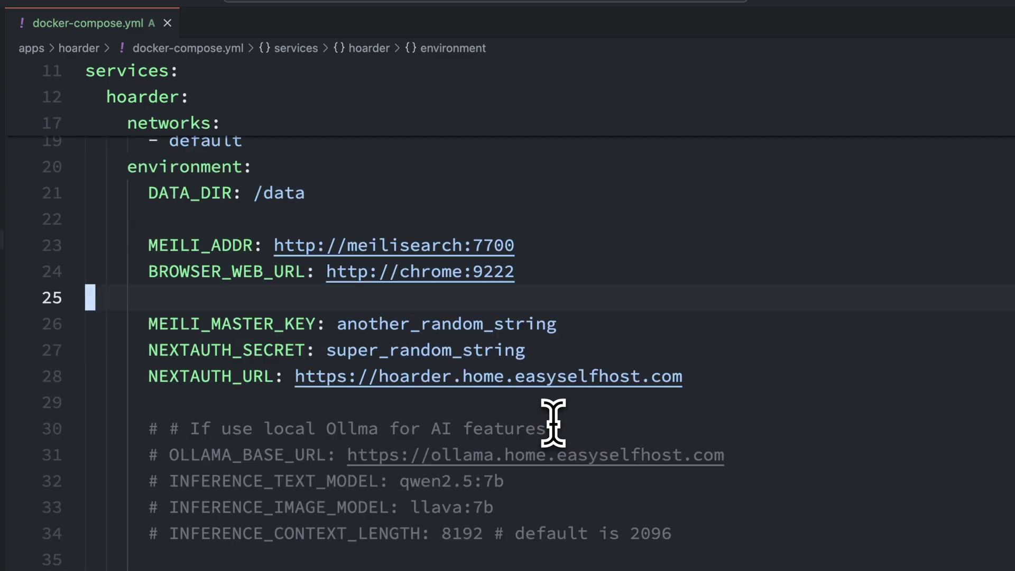
{"action": "left_click_drag", "start_coordinate": [149, 328], "coordinate": [578, 328]}
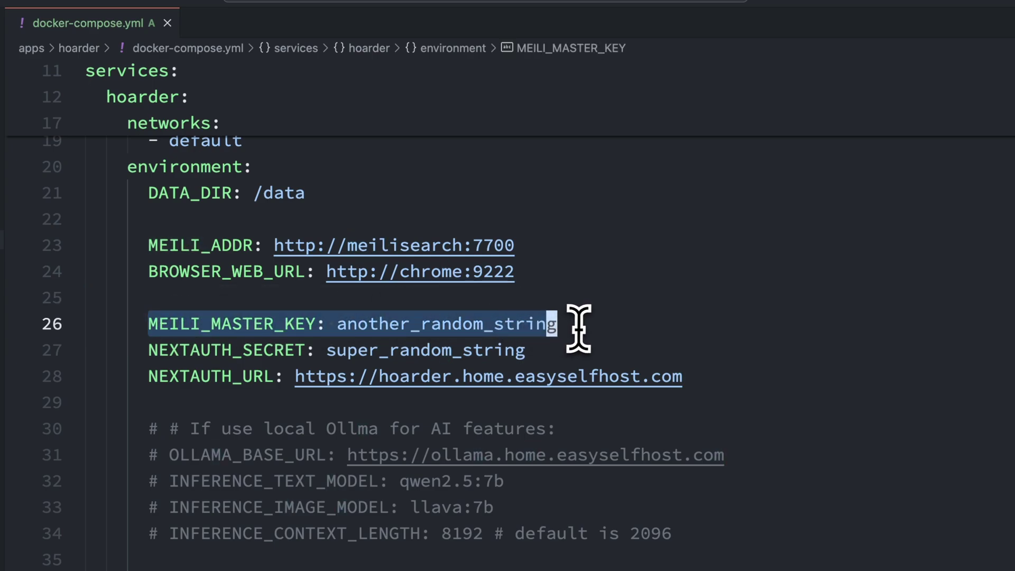
{"action": "left_click", "coordinate": [605, 334]}
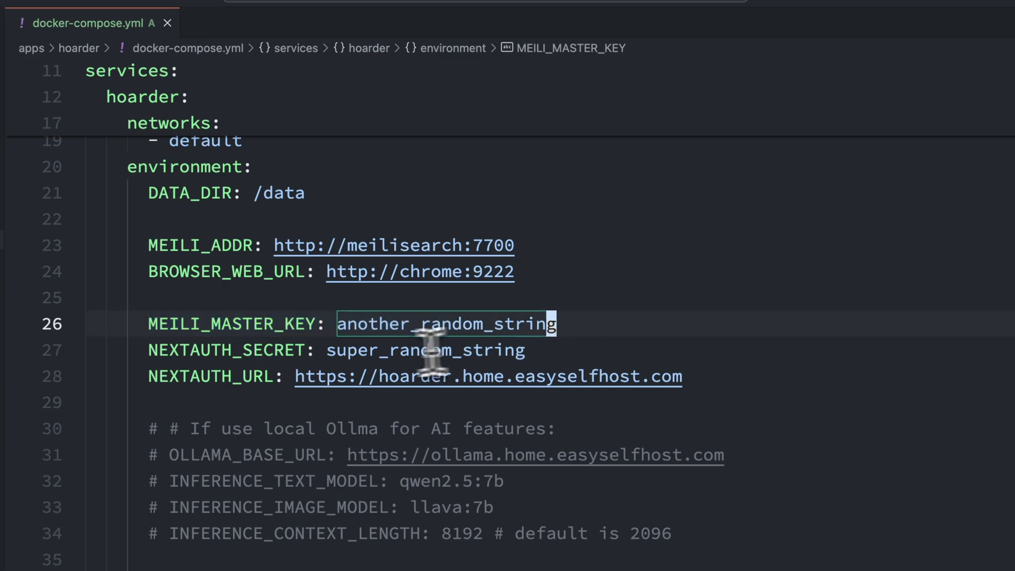
{"action": "left_click_drag", "start_coordinate": [148, 351], "coordinate": [685, 340]}
{"action": "scroll", "coordinate": [371, 344], "scroll_direction": "down", "scroll_amount": 1}
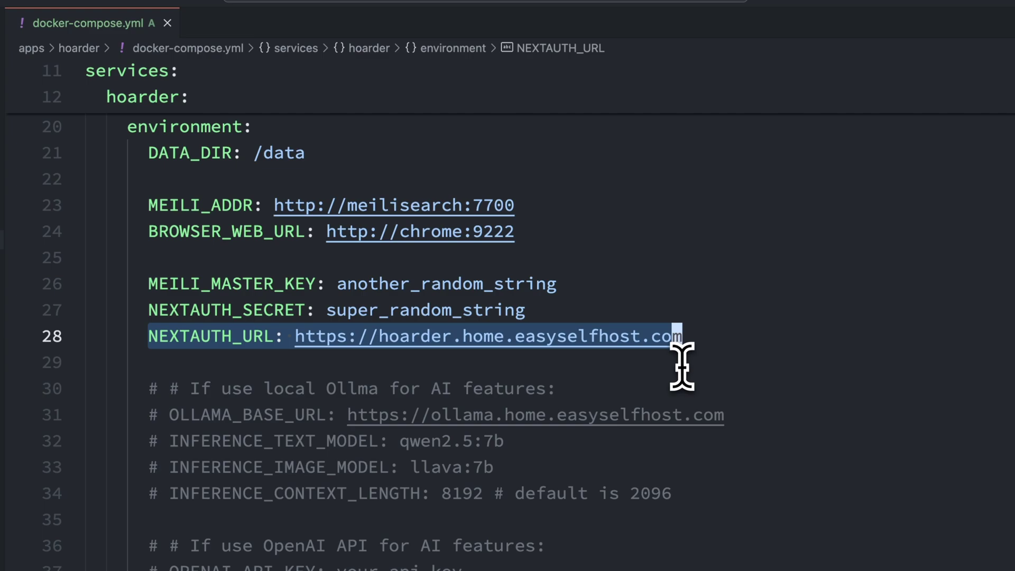
{"action": "left_click", "coordinate": [671, 389]}
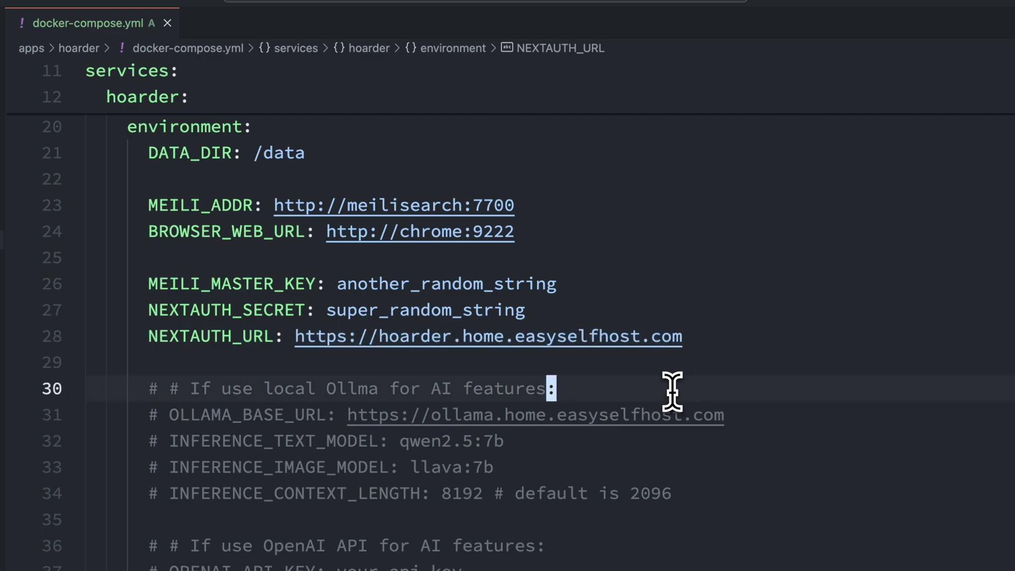
Uncomment the local Ollama settings lines with Cmd+/.
{"action": "scroll", "coordinate": [672, 391], "scroll_direction": "down", "scroll_amount": 2}
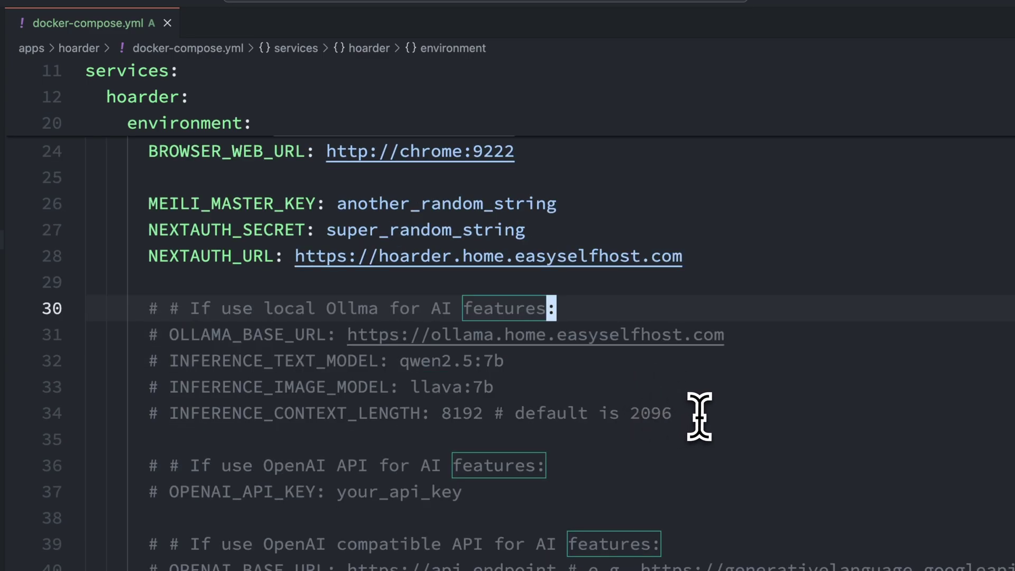
{"action": "left_click_drag", "start_coordinate": [702, 413], "coordinate": [700, 297]}
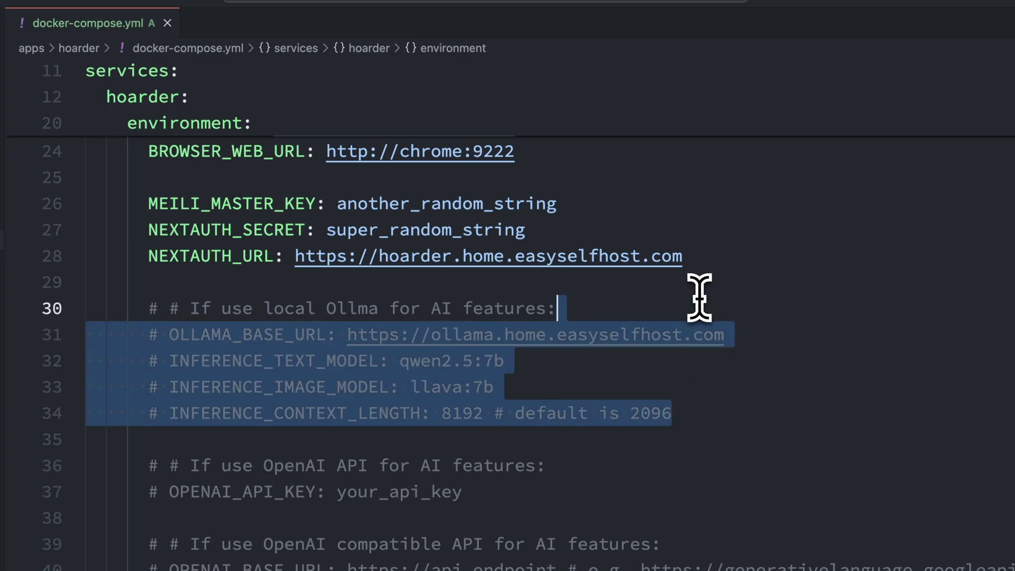
{"action": "key", "text": "super+slash"}
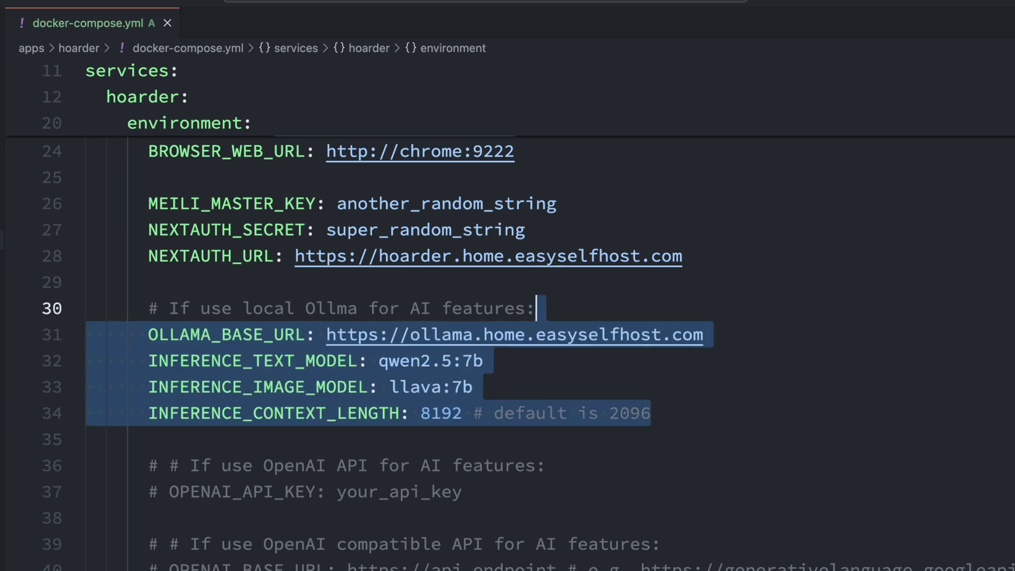
{"action": "left_click", "coordinate": [530, 308]}
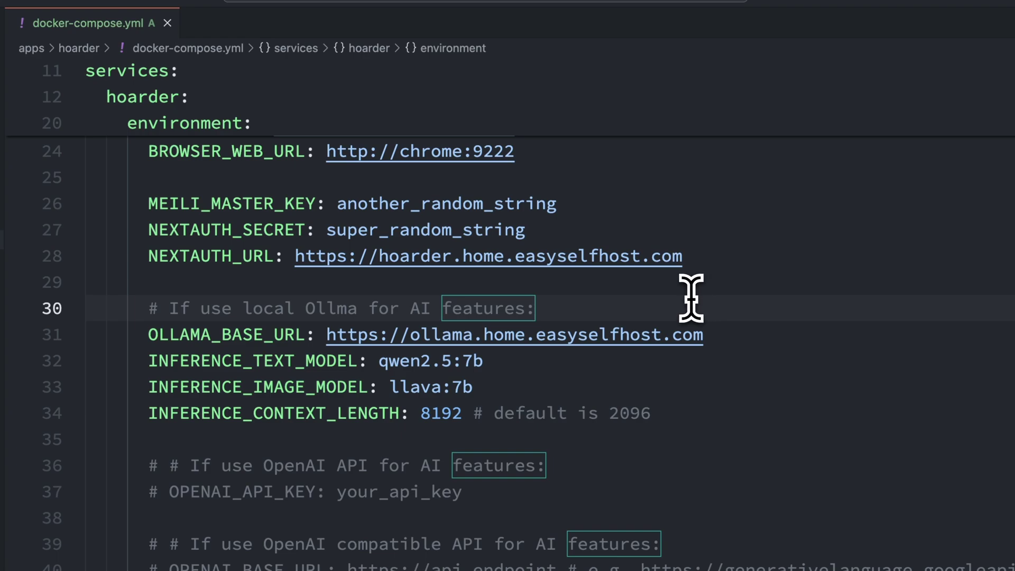
Highlight the Ollama base URL, qwen2.5:7b text model, llava:7b image model and 8192 context length.
{"action": "left_click_drag", "start_coordinate": [150, 334], "coordinate": [704, 335]}
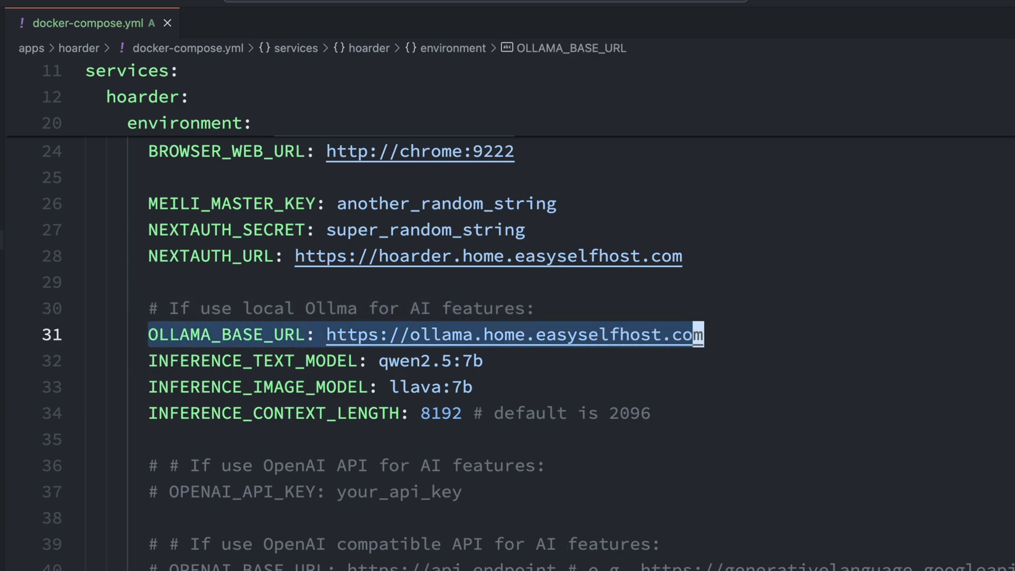
{"action": "left_click_drag", "start_coordinate": [149, 360], "coordinate": [507, 353]}
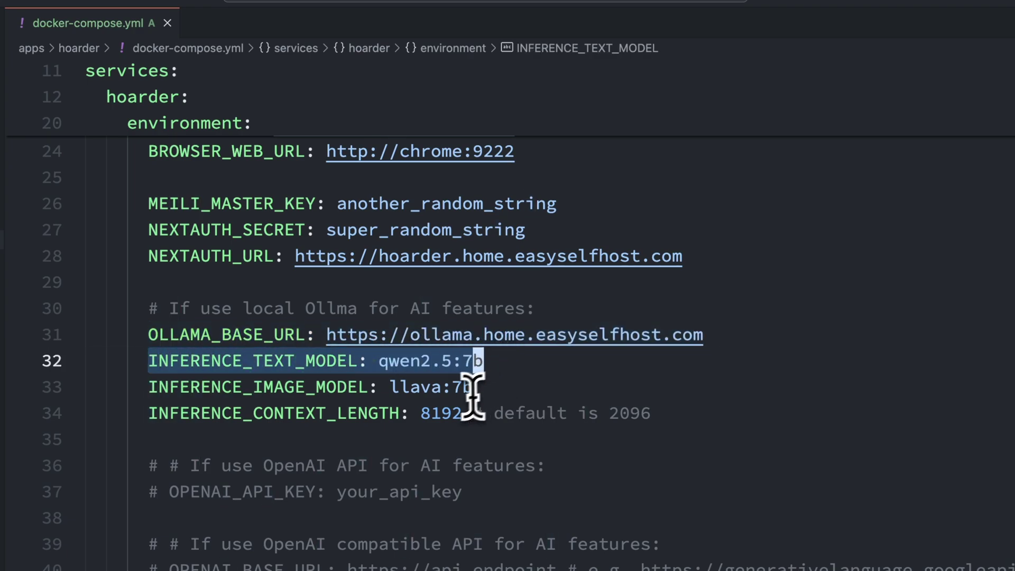
{"action": "left_click_drag", "start_coordinate": [152, 390], "coordinate": [509, 391]}
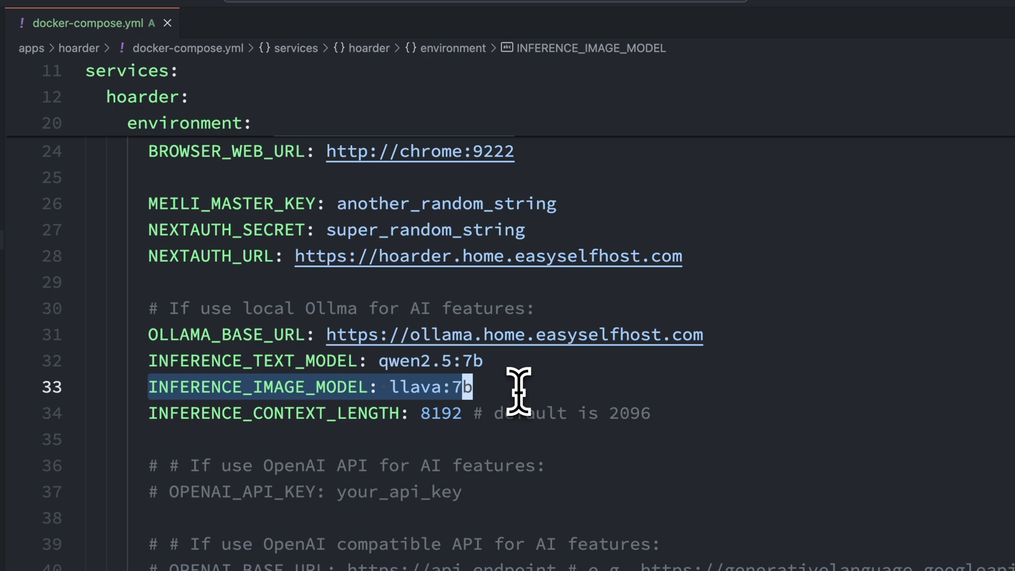
{"action": "left_click", "coordinate": [519, 391]}
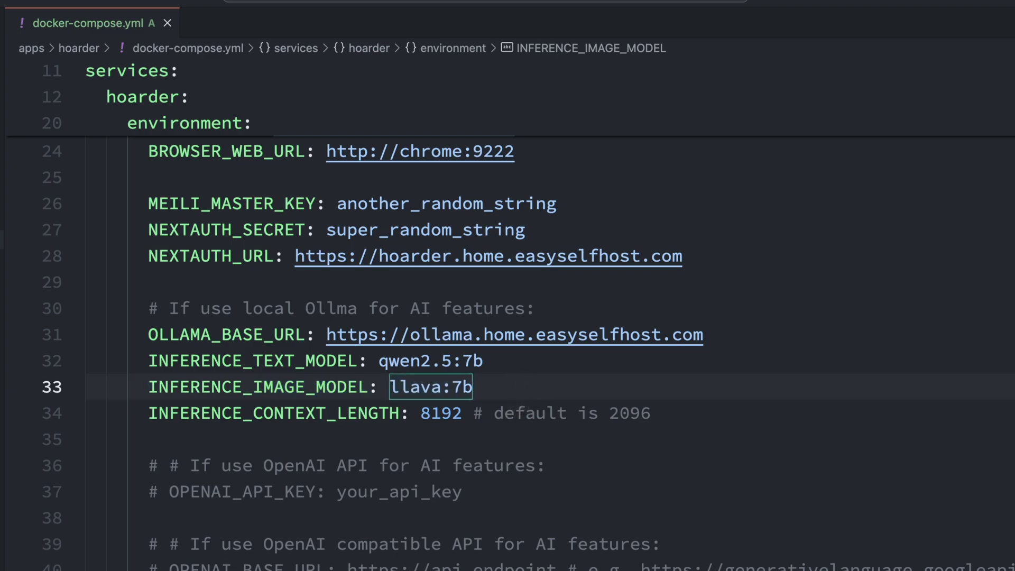
{"action": "left_click_drag", "start_coordinate": [151, 415], "coordinate": [705, 417]}
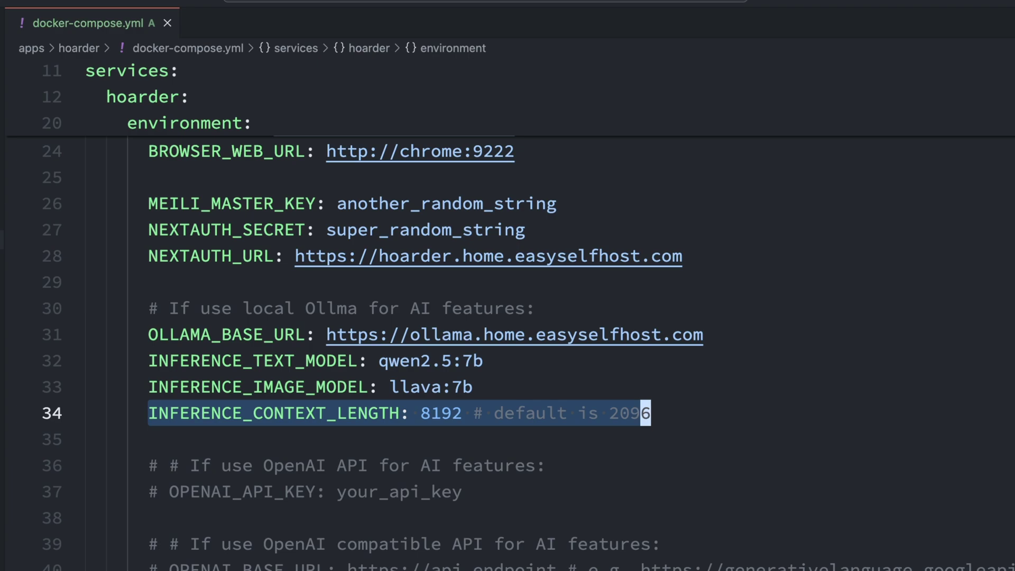
{"action": "left_click", "coordinate": [608, 439]}
{"action": "left_click", "coordinate": [511, 482]}
{"action": "left_click_drag", "start_coordinate": [511, 483], "coordinate": [512, 475]}
{"action": "key", "text": "ctrl+slash"}
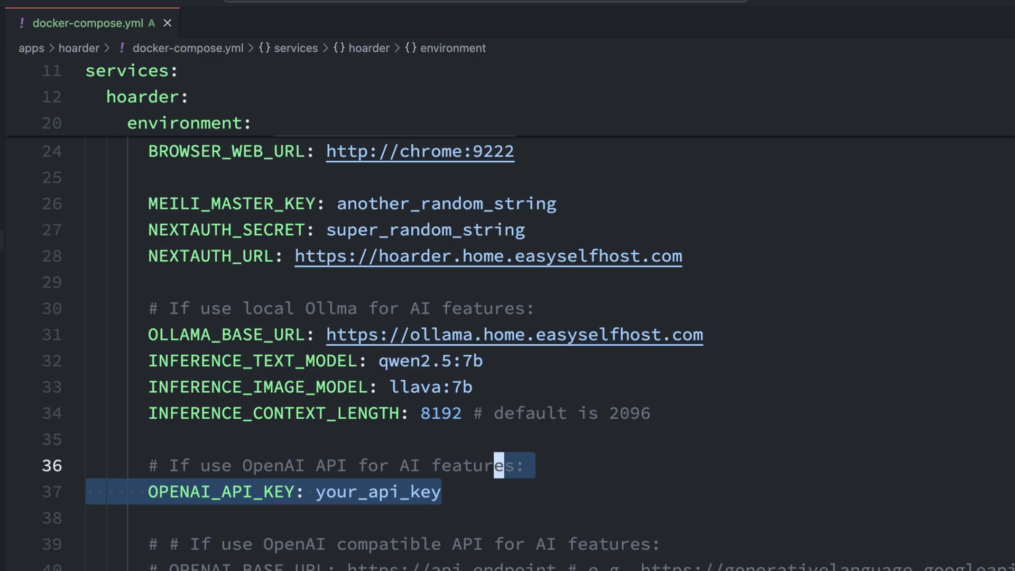
{"action": "key", "text": "super+slash"}
{"action": "left_click_drag", "start_coordinate": [746, 566], "coordinate": [561, 465]}
{"action": "key", "text": "super+slash"}
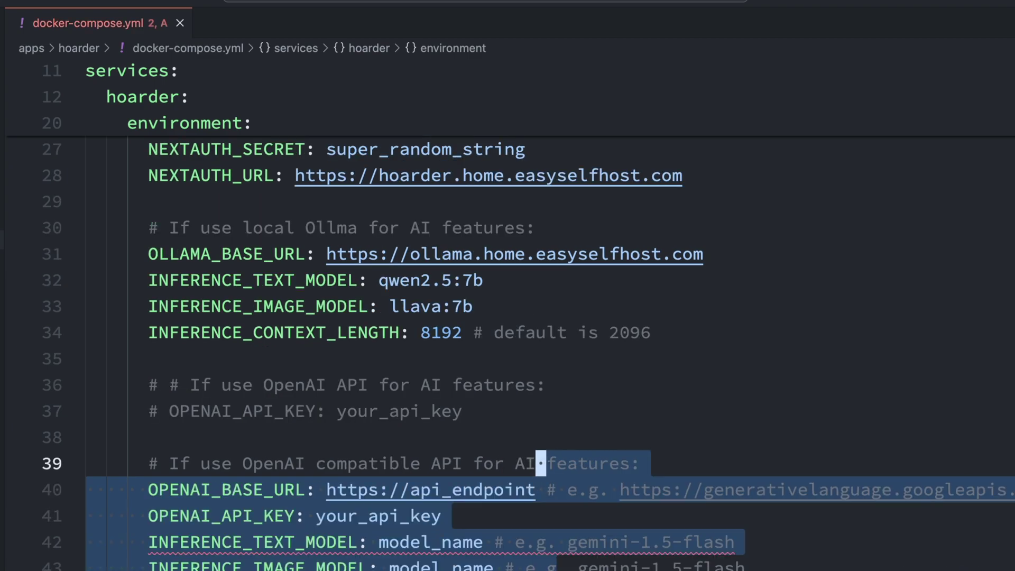
{"action": "left_click", "coordinate": [510, 540]}
{"action": "scroll", "coordinate": [510, 540], "scroll_direction": "down", "scroll_amount": 3}
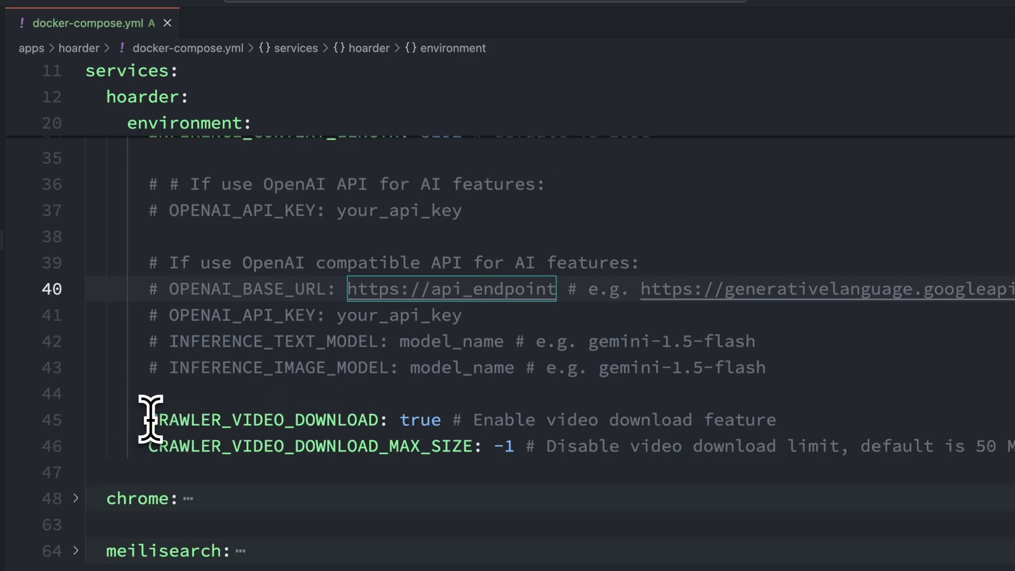
Highlight the CRAWLER_VIDEO_DOWNLOAD setting and its true value.
{"action": "left_click_drag", "start_coordinate": [151, 420], "coordinate": [820, 416]}
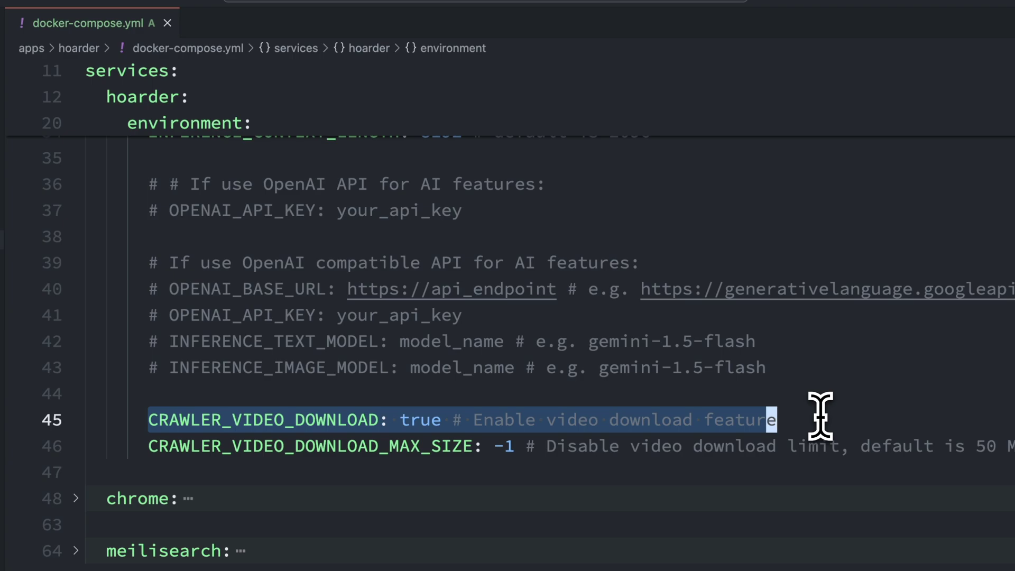
{"action": "left_click", "coordinate": [421, 419]}
{"action": "scroll", "coordinate": [211, 435], "scroll_direction": "down", "scroll_amount": 3}
Unfold the chrome service and highlight its image line, 512M memory limit and command flags.
{"action": "left_click", "coordinate": [75, 420]}
{"action": "scroll", "coordinate": [121, 476], "scroll_direction": "down", "scroll_amount": 5}
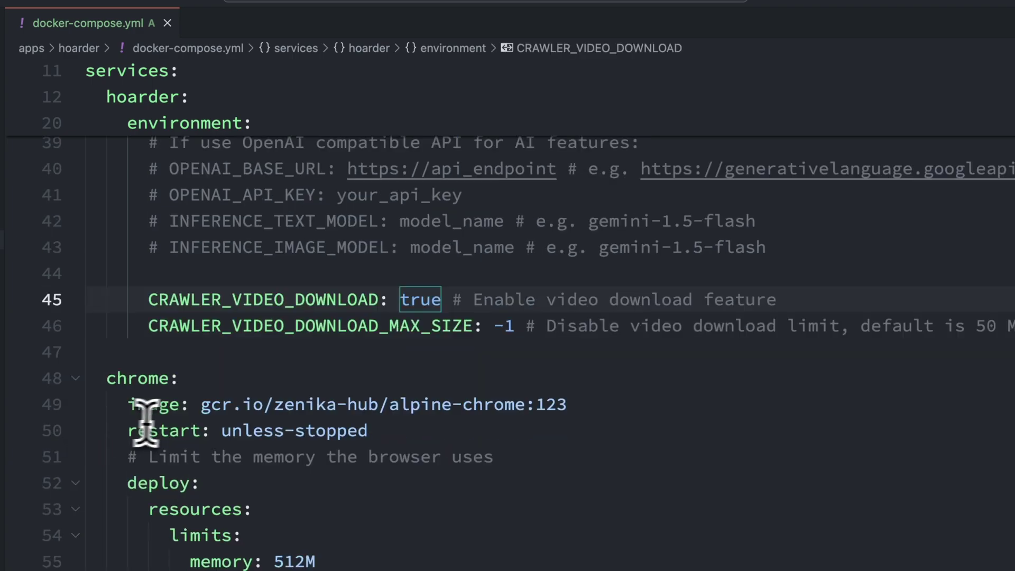
{"action": "left_click_drag", "start_coordinate": [129, 284], "coordinate": [610, 288]}
{"action": "left_click_drag", "start_coordinate": [128, 362], "coordinate": [334, 444]}
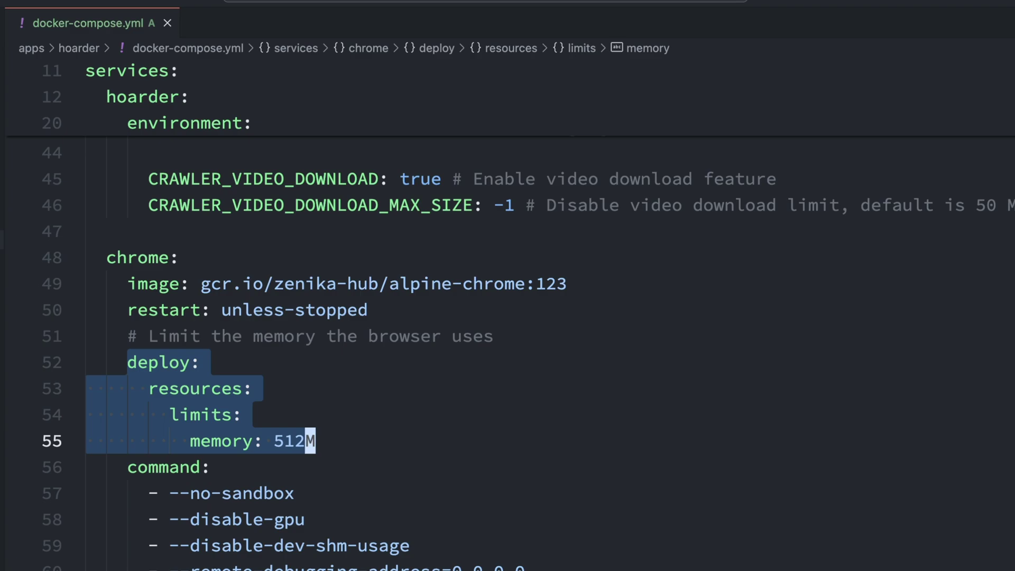
{"action": "scroll", "coordinate": [140, 347], "scroll_direction": "down", "scroll_amount": 3}
{"action": "left_click_drag", "start_coordinate": [139, 347], "coordinate": [372, 507]}
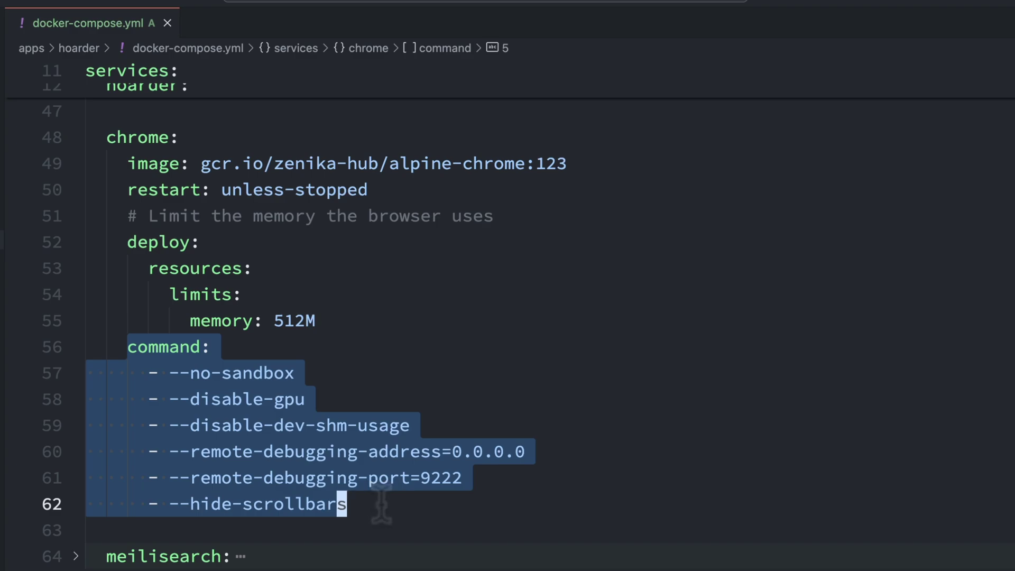
{"action": "scroll", "coordinate": [381, 502], "scroll_direction": "down", "scroll_amount": 3}
Unfold meilisearch and highlight its image, meilisearch:/meili_data volume and MEILI_NO_ANALYTICS setting.
{"action": "left_click", "coordinate": [76, 396]}
{"action": "scroll", "coordinate": [245, 390], "scroll_direction": "down", "scroll_amount": 3}
{"action": "left_click_drag", "start_coordinate": [129, 341], "coordinate": [497, 341]}
{"action": "left_click_drag", "start_coordinate": [128, 394], "coordinate": [414, 419]}
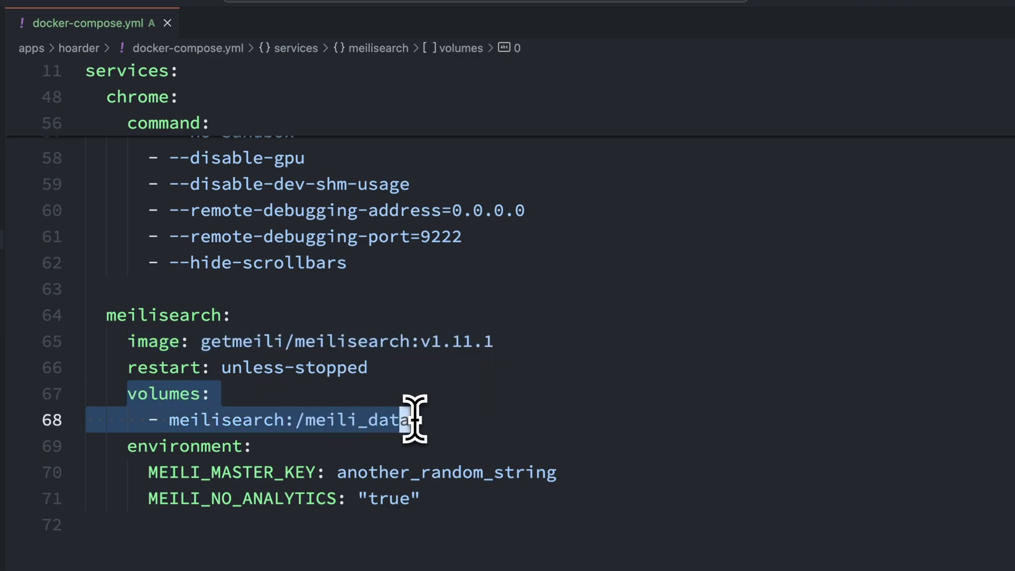
{"action": "double_click", "coordinate": [414, 420]}
{"action": "scroll", "coordinate": [402, 414], "scroll_direction": "down", "scroll_amount": 1}
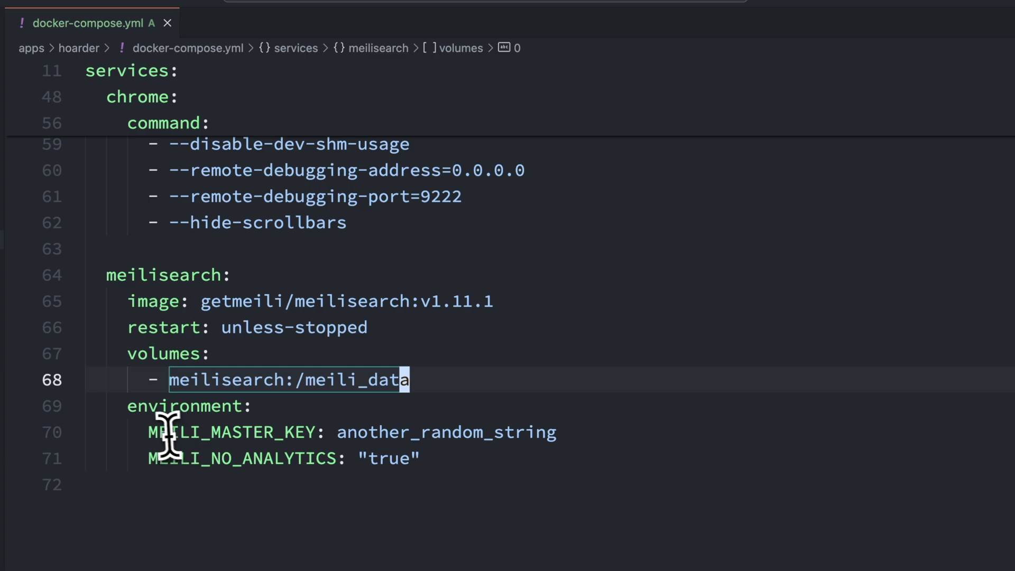
{"action": "left_click_drag", "start_coordinate": [150, 433], "coordinate": [561, 426]}
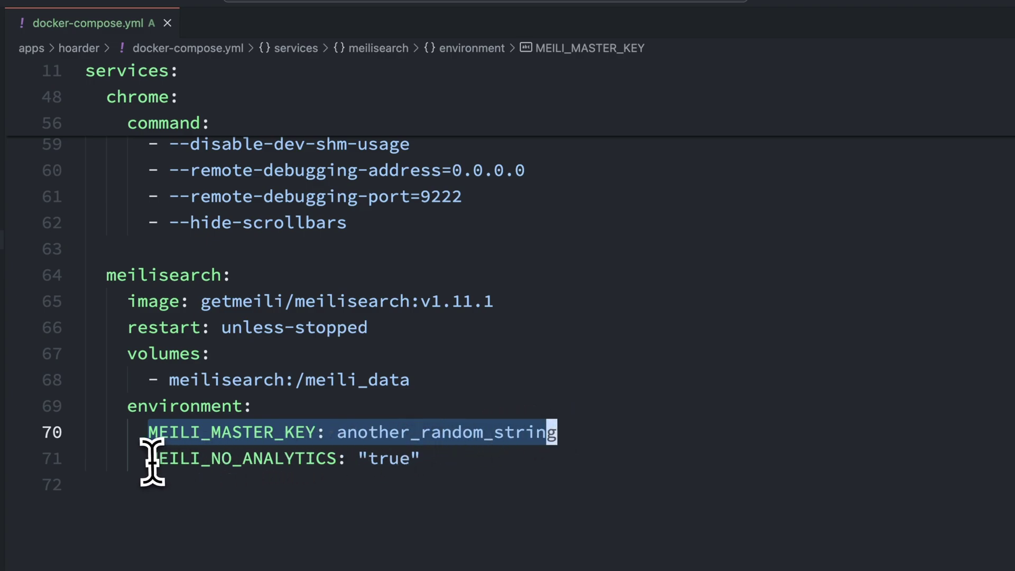
{"action": "left_click_drag", "start_coordinate": [151, 459], "coordinate": [431, 458]}
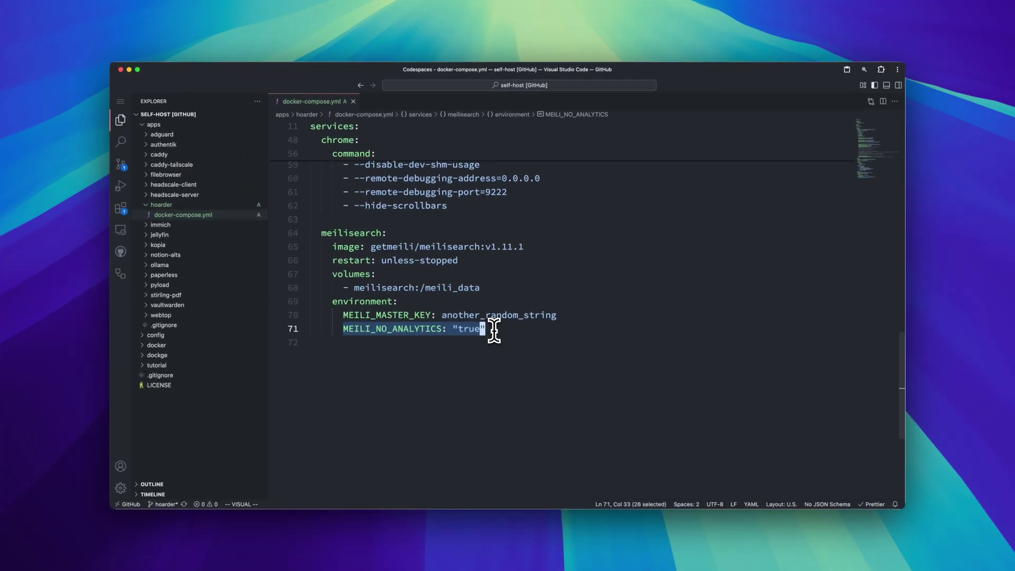
{"action": "key", "text": "Escape"}
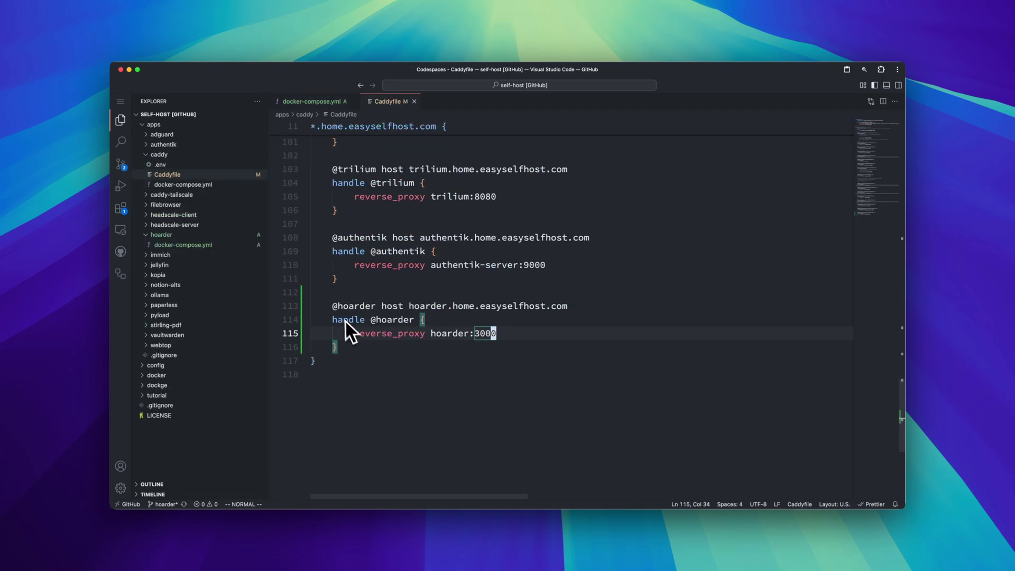
{"action": "left_click_drag", "start_coordinate": [334, 305], "coordinate": [350, 344]}
{"action": "key", "text": "Escape"}
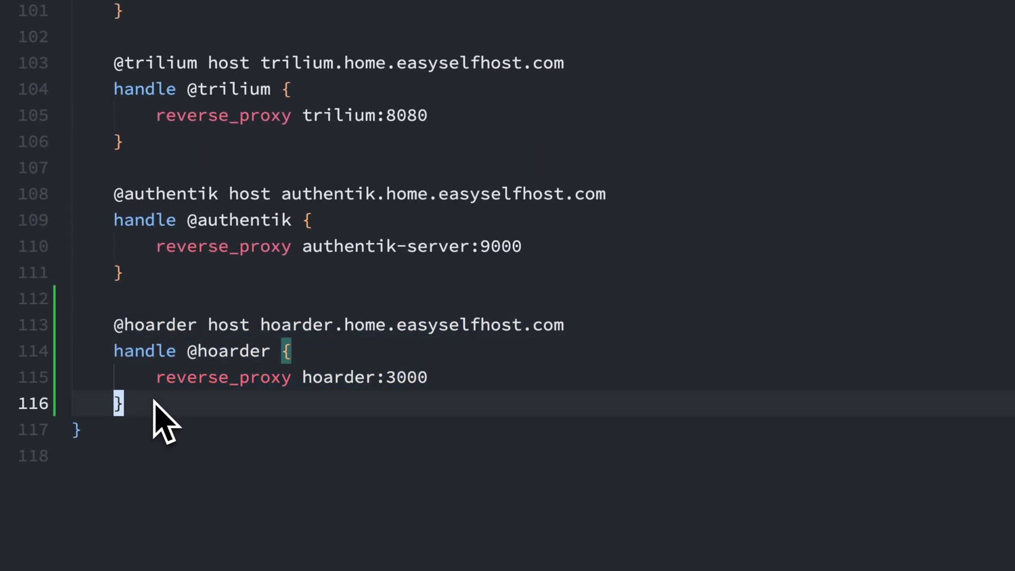
{"action": "left_click", "coordinate": [263, 327]}
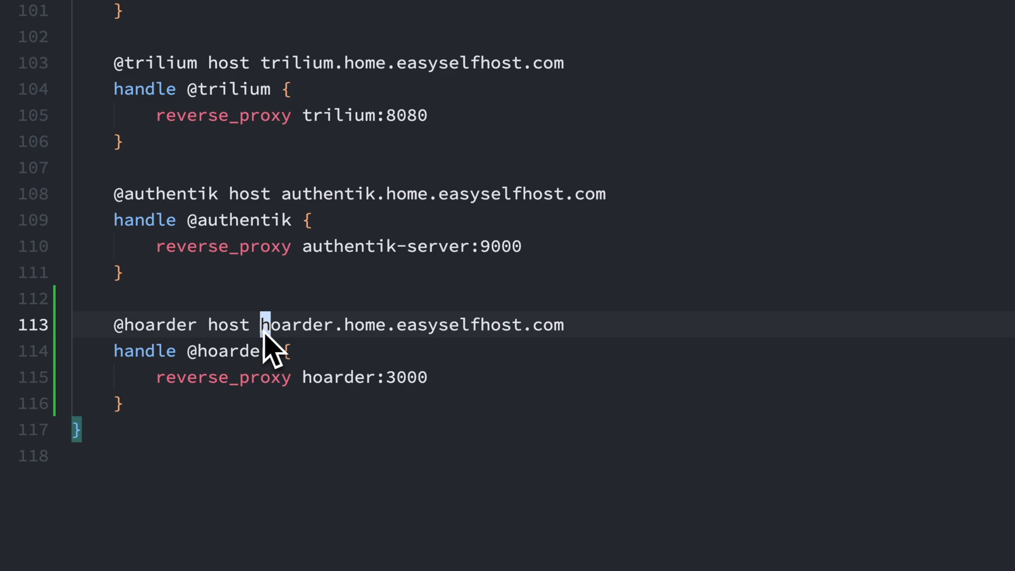
{"action": "left_click_drag", "start_coordinate": [263, 331], "coordinate": [562, 338]}
{"action": "left_click_drag", "start_coordinate": [157, 378], "coordinate": [424, 385]}
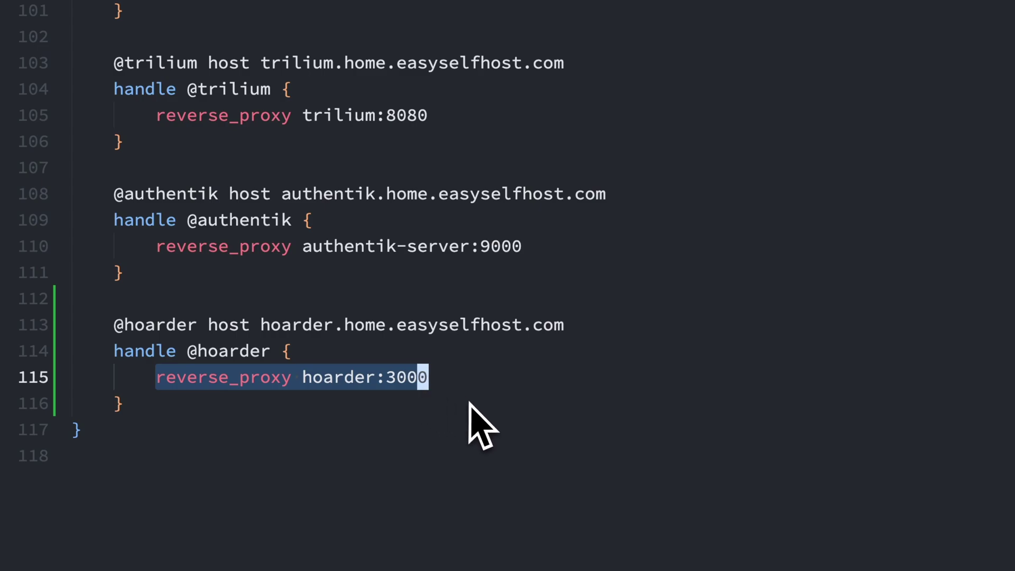
{"action": "left_click", "coordinate": [476, 408]}
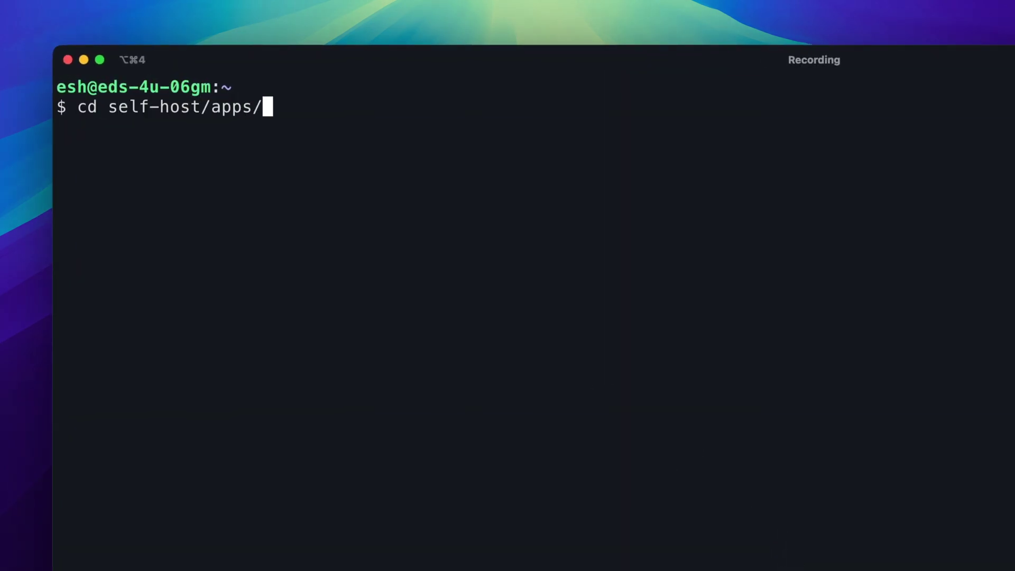
Change into self-host/apps/hoarder/ and list its files.
{"action": "type", "text": "hoarder/"}
{"action": "key", "text": "Return"}
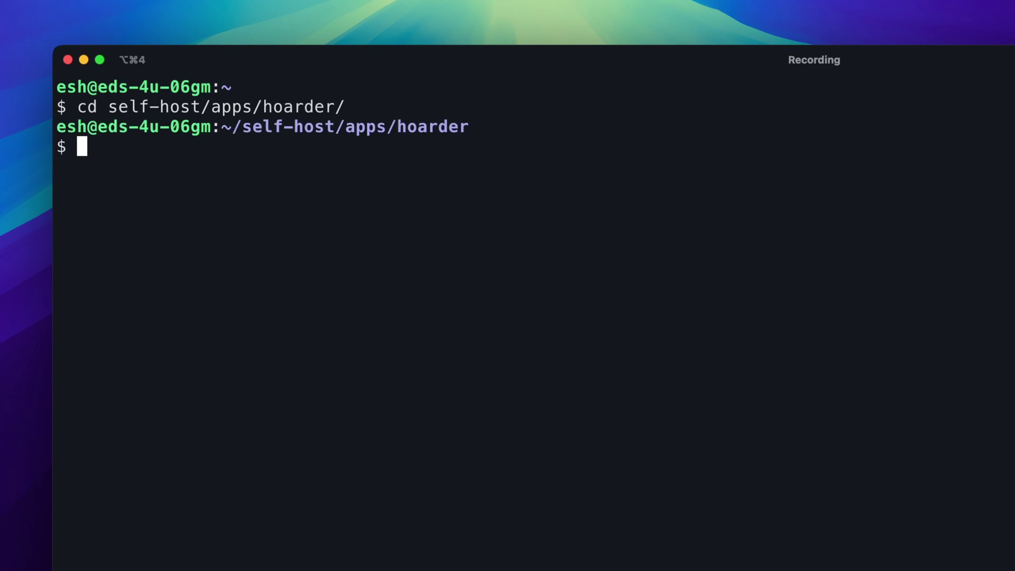
{"action": "type", "text": "ls"}
{"action": "key", "text": "Return"}
Start the stack with docker compose up -d, clear the screen, and type docker restart caddy.
{"action": "type", "text": "docker compose up -d"}
{"action": "key", "text": "Return"}
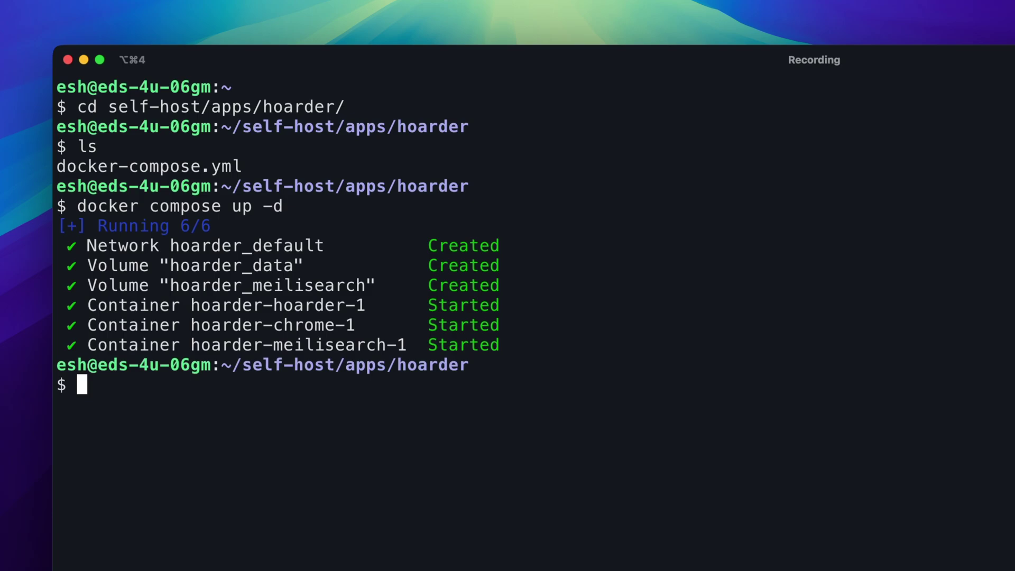
{"action": "key", "text": "ctrl+l"}
{"action": "type", "text": "docker restart caddy"}
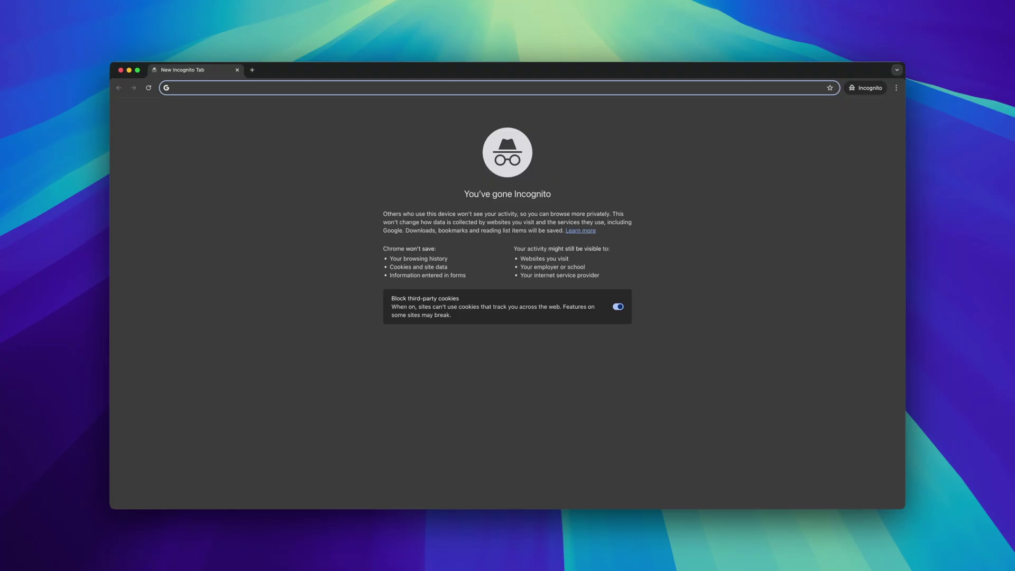
Load hoarder.home.easyselfhost.com and switch to the Sign Up form.
{"action": "type", "text": "hoarder.ho"}
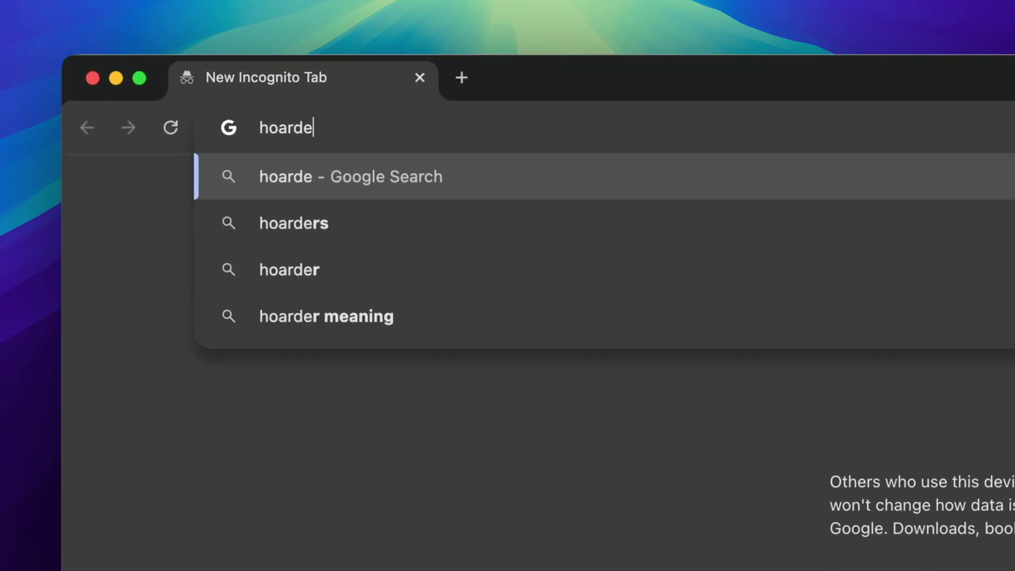
{"action": "type", "text": "me.easyselfhost.c"}
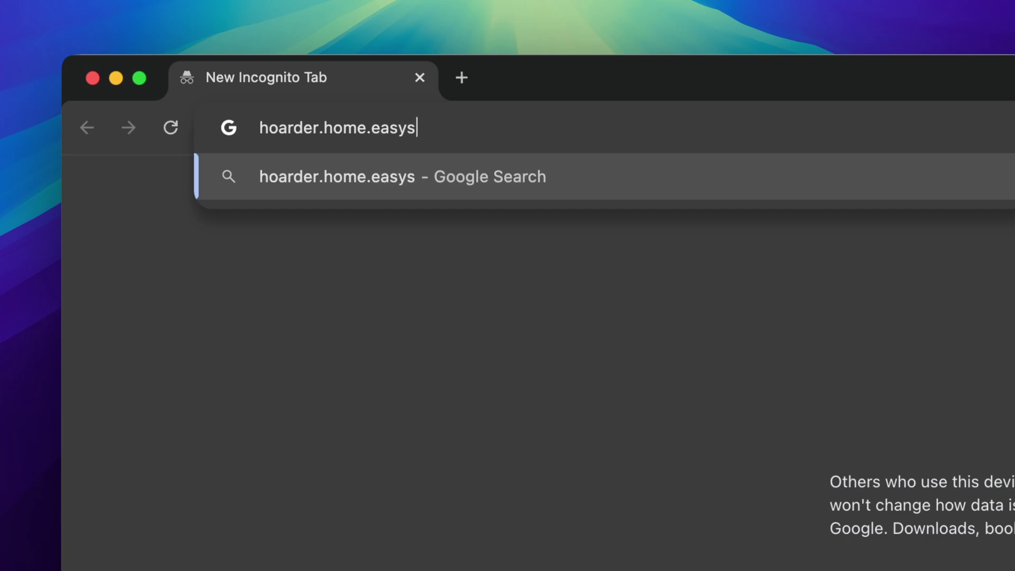
{"action": "type", "text": "om"}
{"action": "key", "text": "Return"}
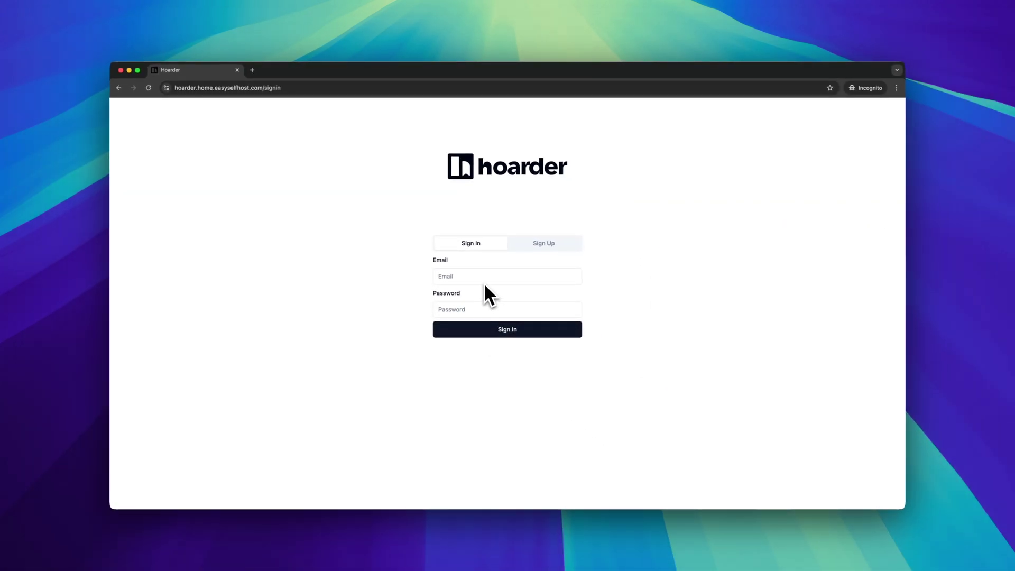
{"action": "left_click", "coordinate": [545, 246]}
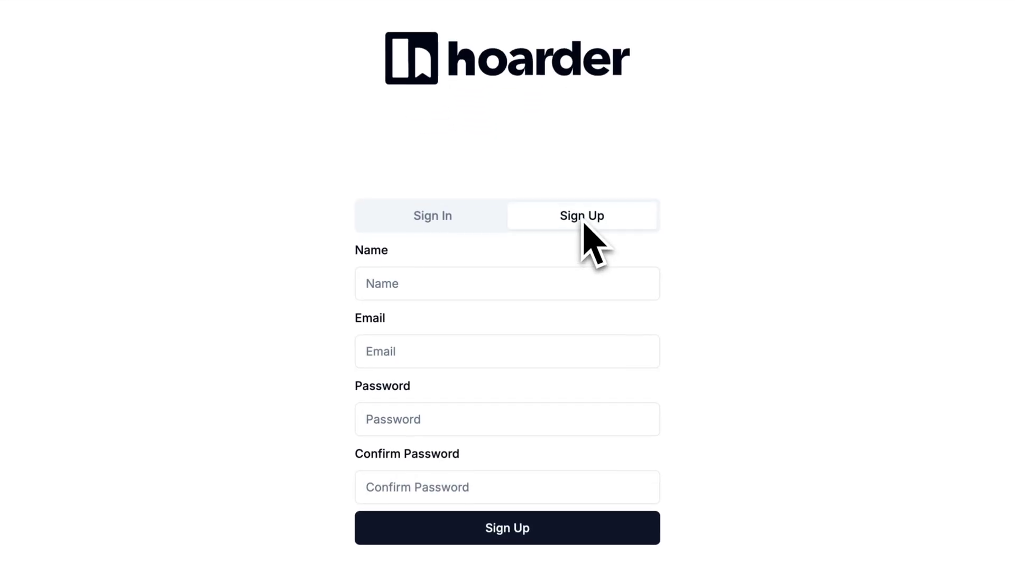
Fill in the account name, e-mail address and password on the Sign Up form.
{"action": "left_click", "coordinate": [504, 278]}
{"action": "type", "text": "esh"}
{"action": "key", "text": "Tab"}
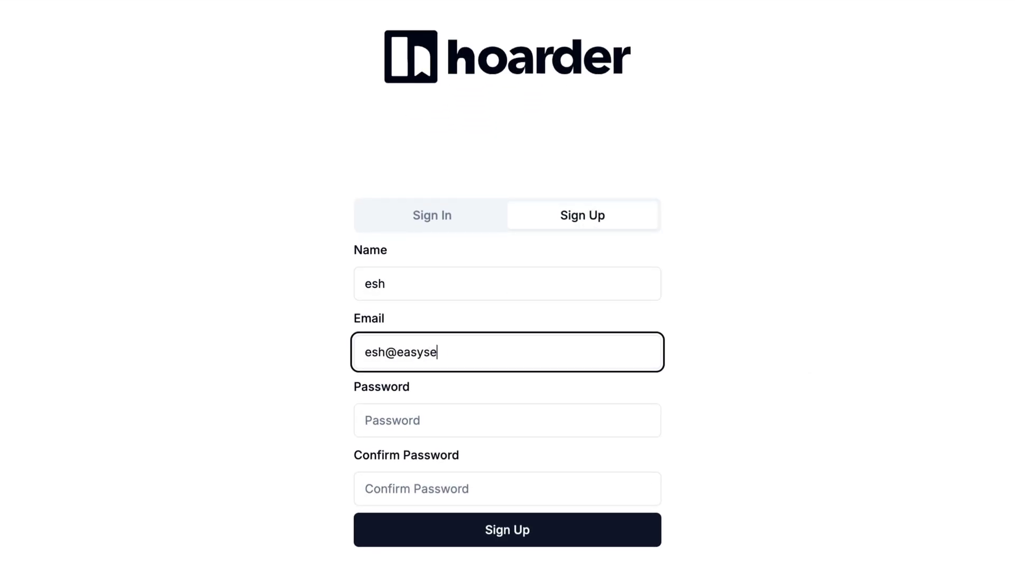
{"action": "key", "text": "Tab"}
{"action": "type", "text": "***************"}
{"action": "key", "text": "Tab"}
{"action": "type", "text": "*************"}
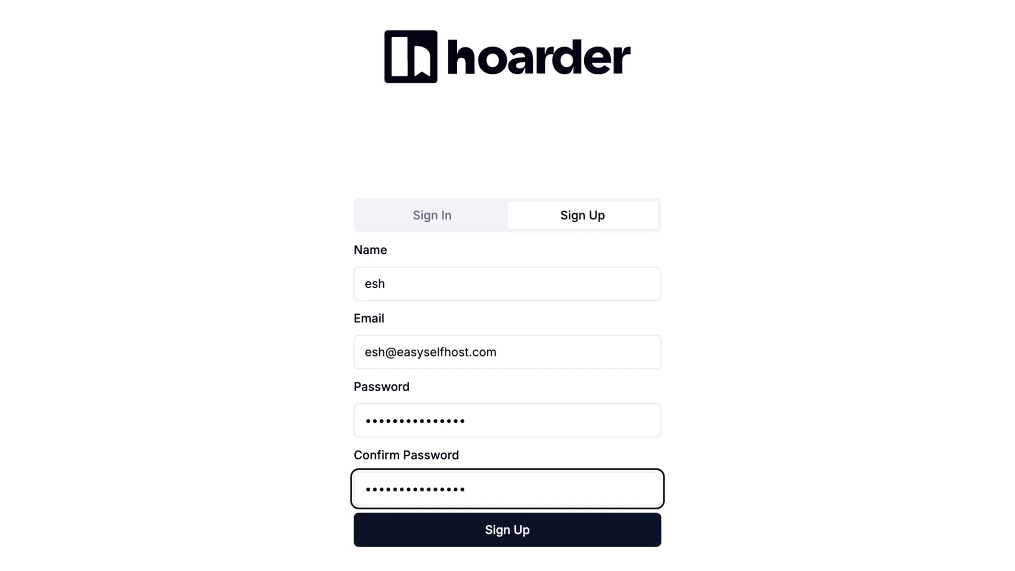
{"action": "left_click", "coordinate": [618, 538]}
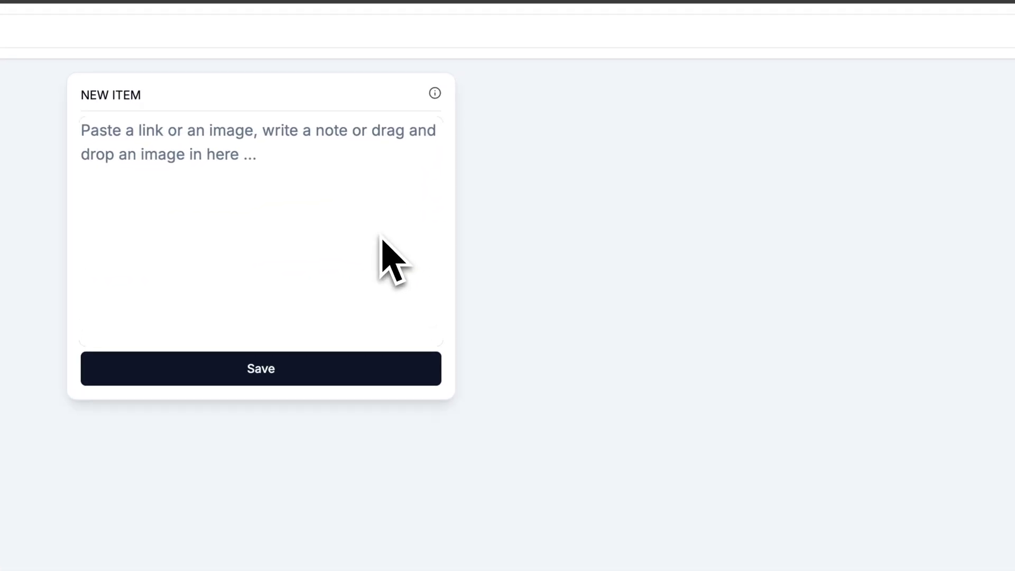
{"action": "type", "text": "https://hoarder.app/"}
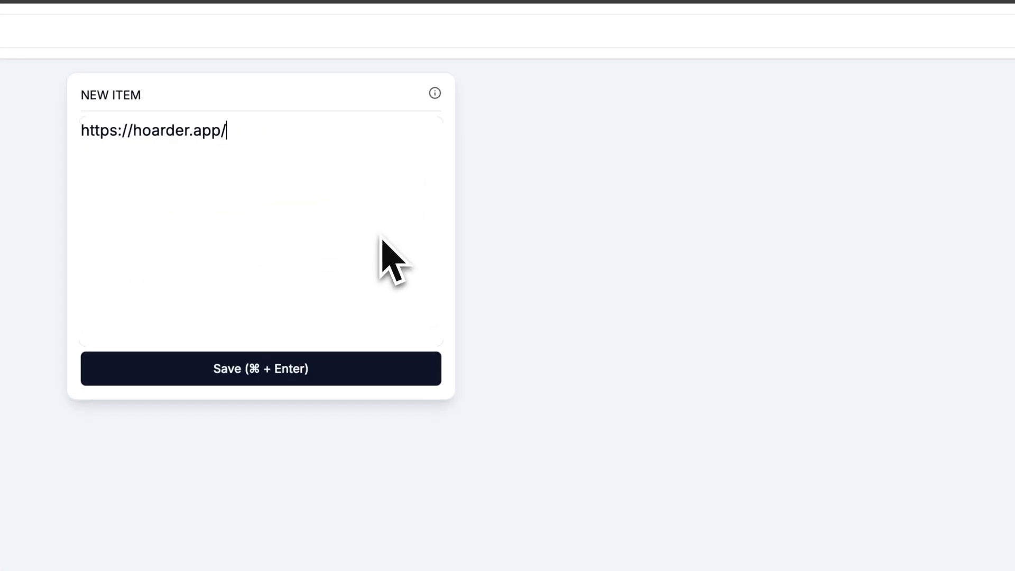
{"action": "left_click", "coordinate": [325, 378]}
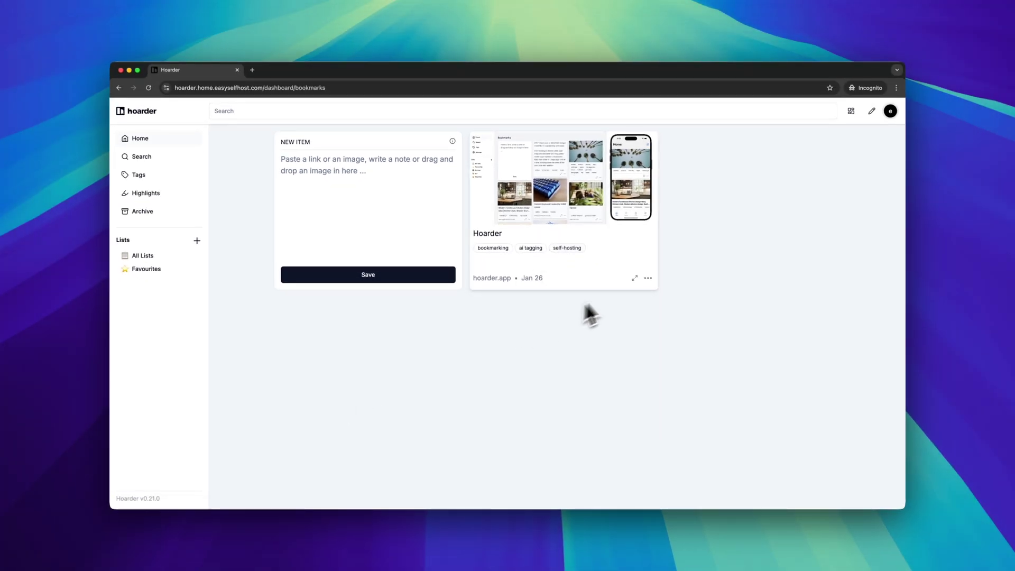
Drop the cat JPG and Screenshot.png from the desktop onto Hoarder as bookmarks.
{"action": "left_click_drag", "start_coordinate": [992, 37], "coordinate": [386, 225]}
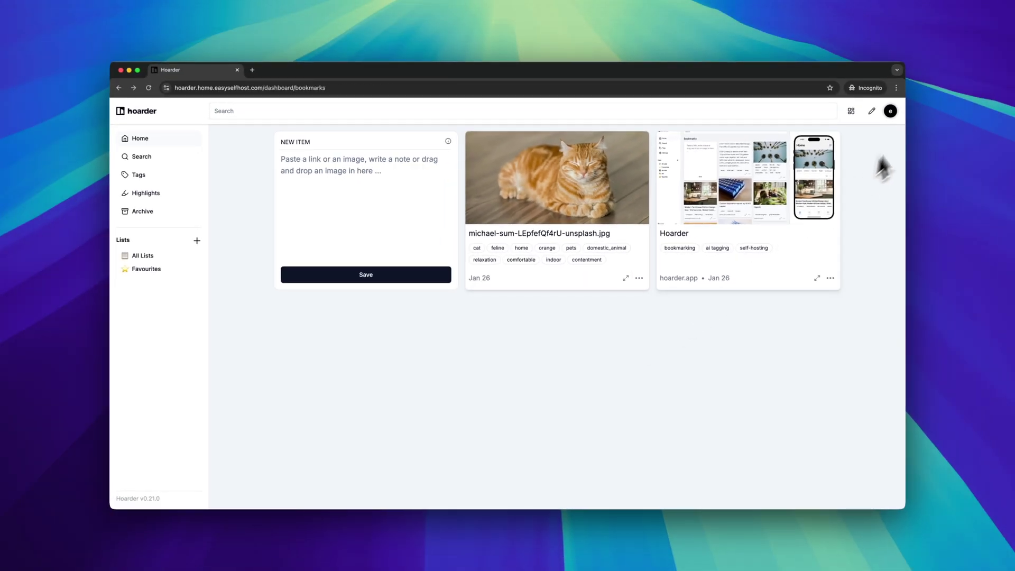
{"action": "left_click_drag", "start_coordinate": [989, 84], "coordinate": [476, 267]}
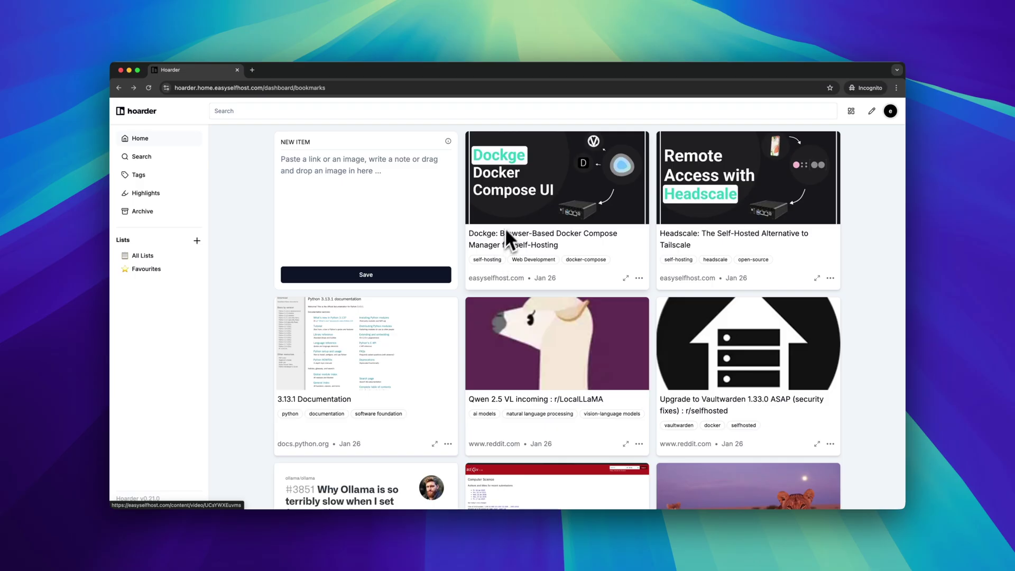
Check the Dockge article, then generate and expand an AI summary in its bookmark preview.
{"action": "left_click", "coordinate": [505, 227]}
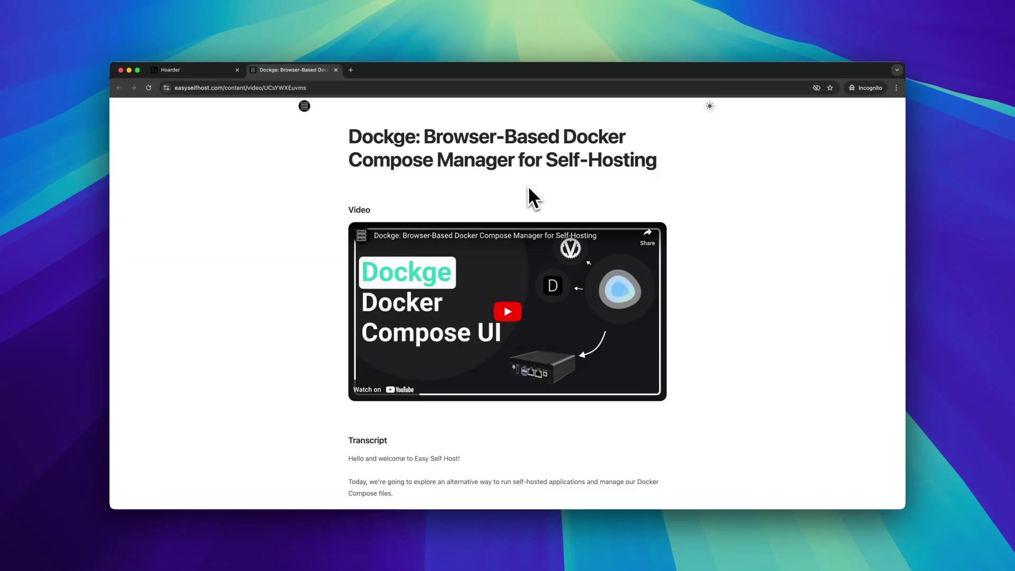
{"action": "left_click", "coordinate": [336, 70]}
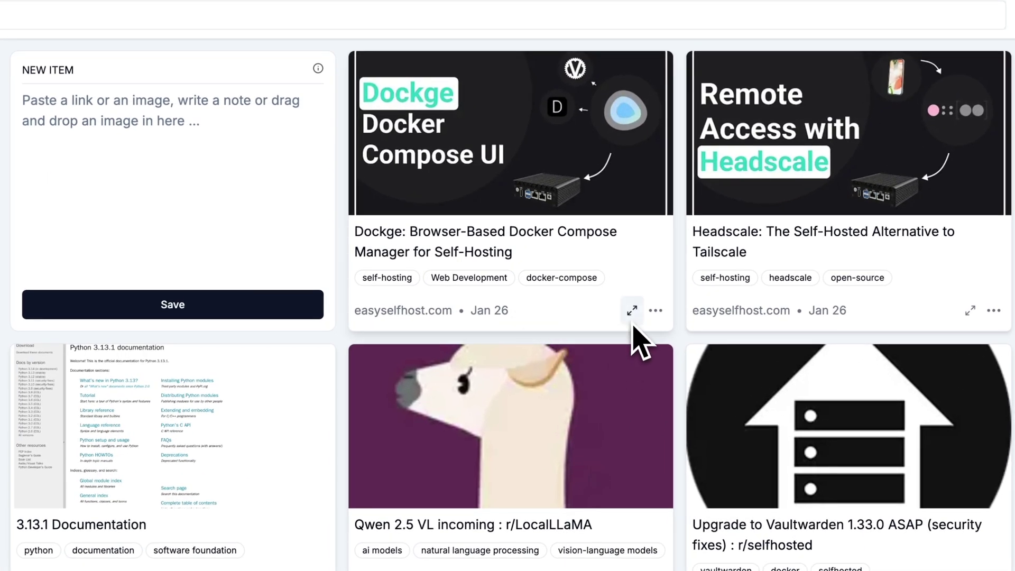
{"action": "left_click", "coordinate": [628, 288]}
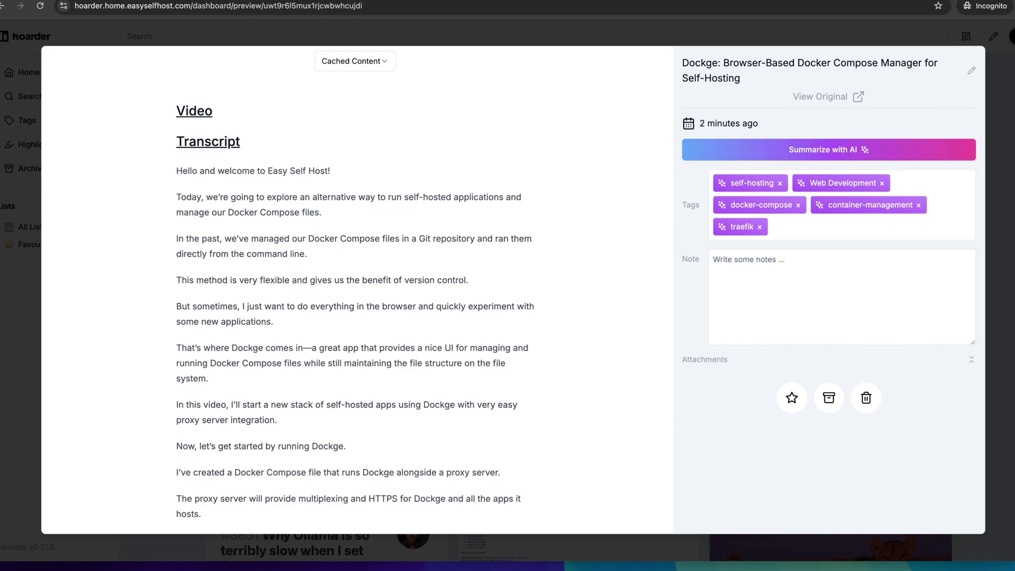
{"action": "scroll", "coordinate": [545, 391], "scroll_direction": "down", "scroll_amount": 7}
{"action": "scroll", "coordinate": [548, 391], "scroll_direction": "up", "scroll_amount": 7}
{"action": "left_click", "coordinate": [707, 158]}
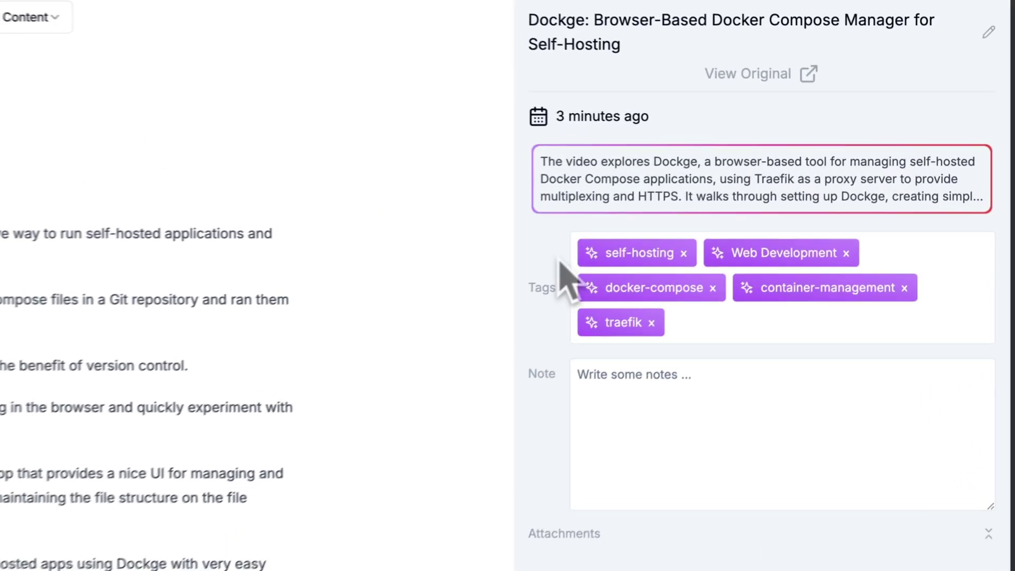
{"action": "left_click", "coordinate": [968, 207]}
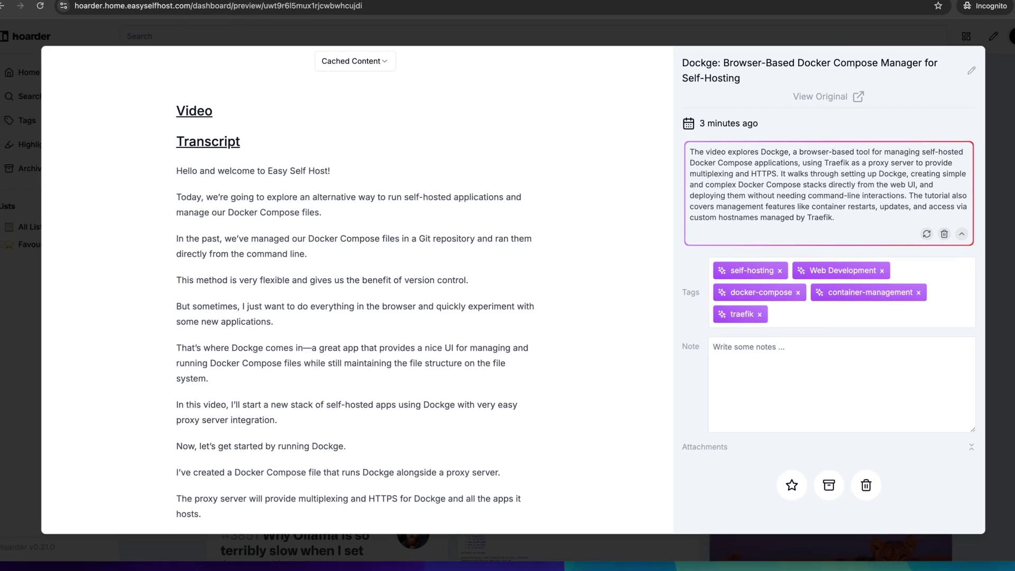
Switch the Dockge preview between screenshot and cached article text, then close it.
{"action": "left_click", "coordinate": [354, 61]}
{"action": "left_click", "coordinate": [378, 108]}
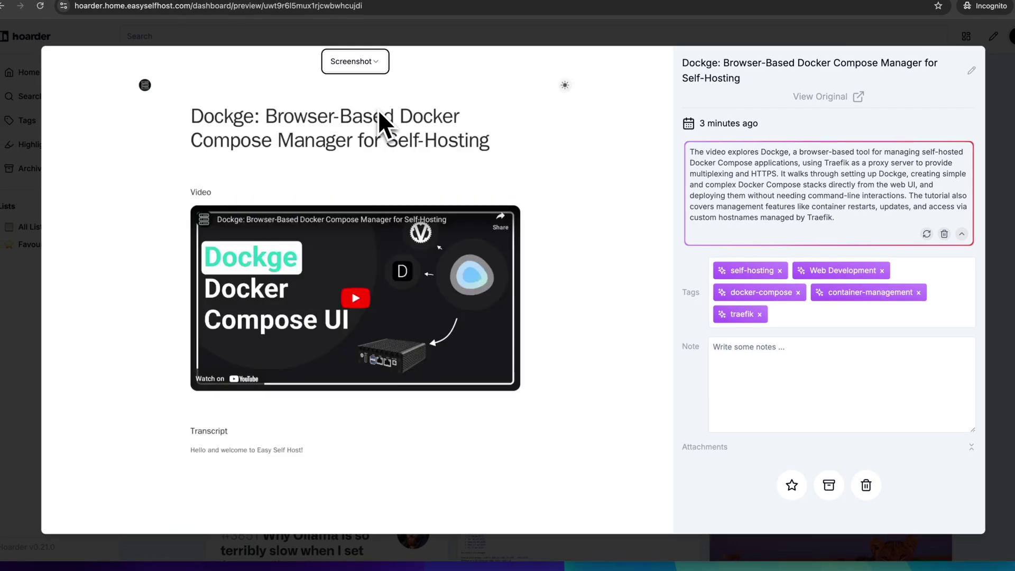
{"action": "left_click", "coordinate": [354, 62]}
{"action": "left_click", "coordinate": [360, 85]}
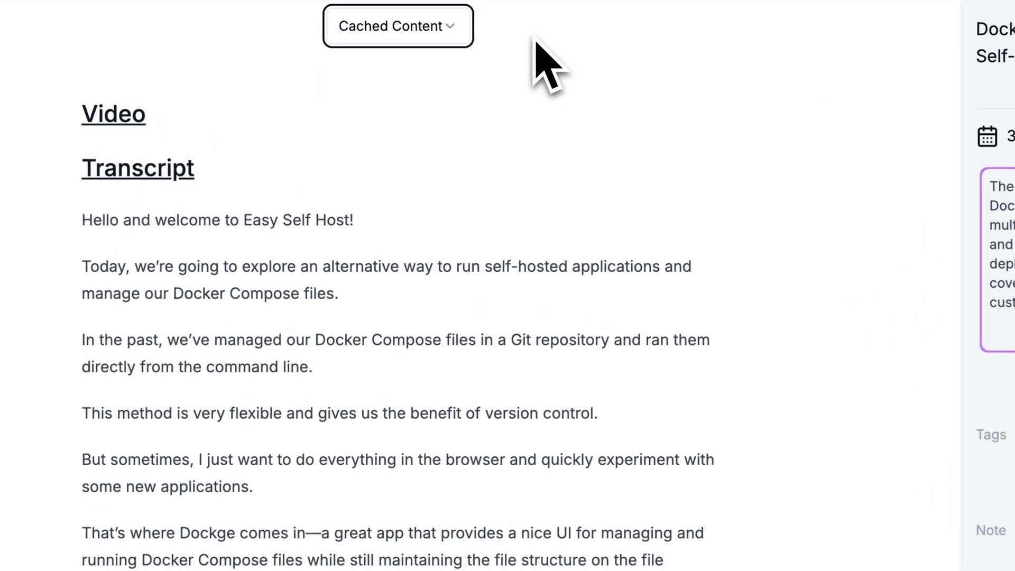
{"action": "left_click", "coordinate": [438, 40]}
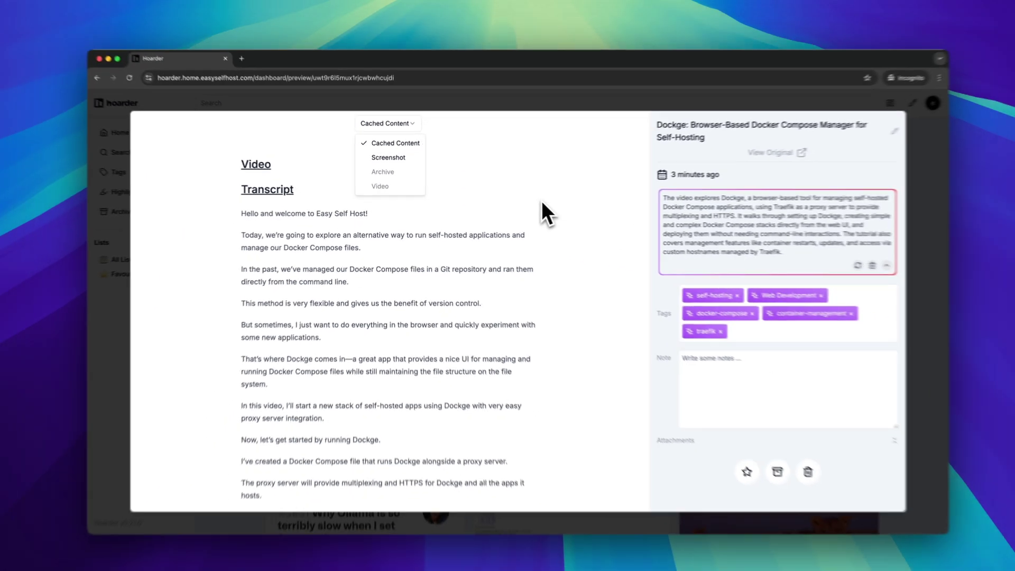
{"action": "left_click", "coordinate": [883, 209]}
{"action": "left_click", "coordinate": [884, 208]}
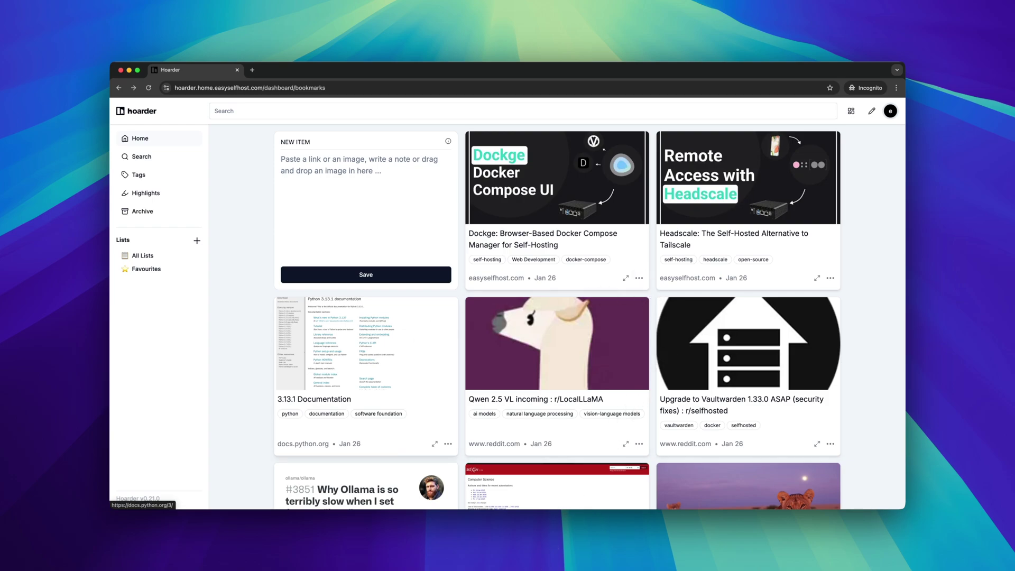
Create a full-page archive of the Qwen bookmark and view the archived Reddit page.
{"action": "left_click", "coordinate": [640, 444]}
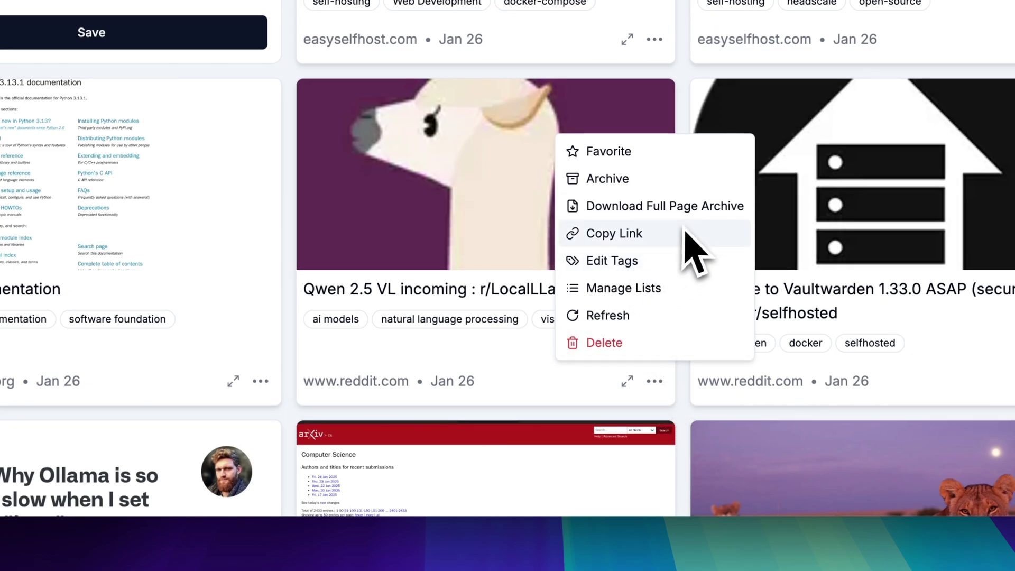
{"action": "left_click", "coordinate": [664, 207]}
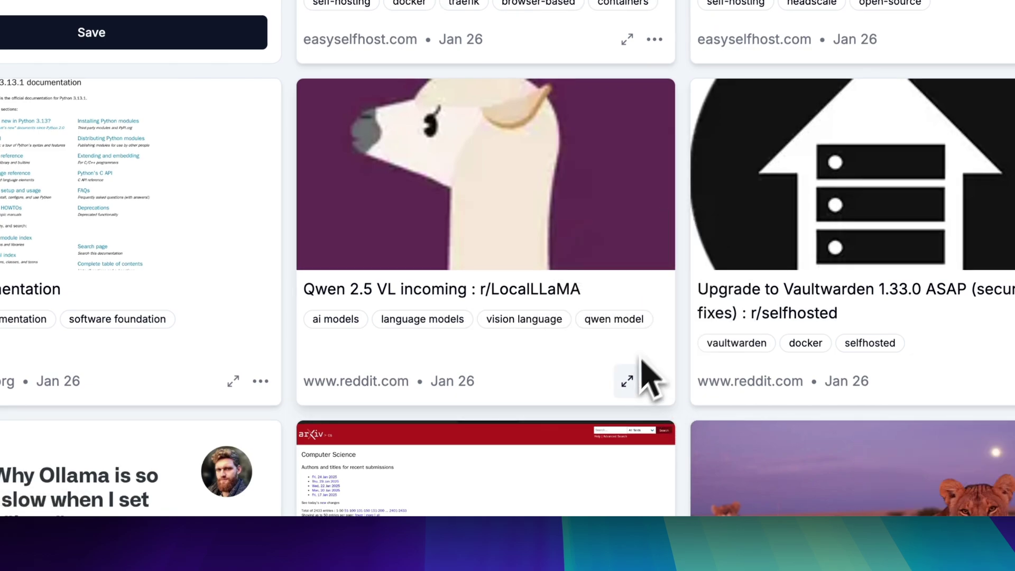
{"action": "left_click", "coordinate": [627, 381]}
{"action": "scroll", "coordinate": [306, 177], "scroll_direction": "down", "scroll_amount": 2}
{"action": "scroll", "coordinate": [299, 190], "scroll_direction": "up", "scroll_amount": 2}
{"action": "left_click", "coordinate": [349, 65]}
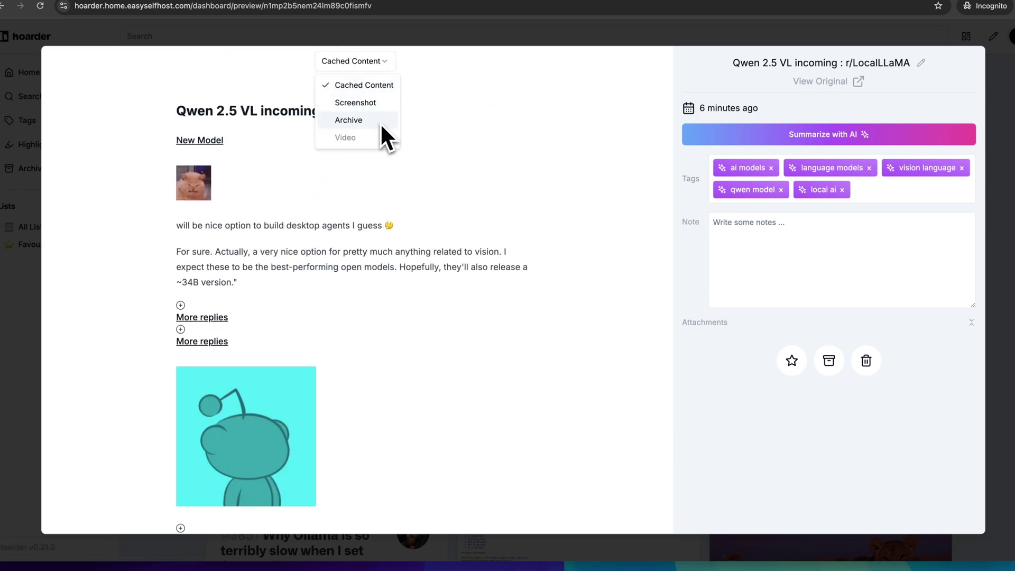
{"action": "left_click", "coordinate": [379, 118]}
{"action": "scroll", "coordinate": [372, 208], "scroll_direction": "down", "scroll_amount": 2}
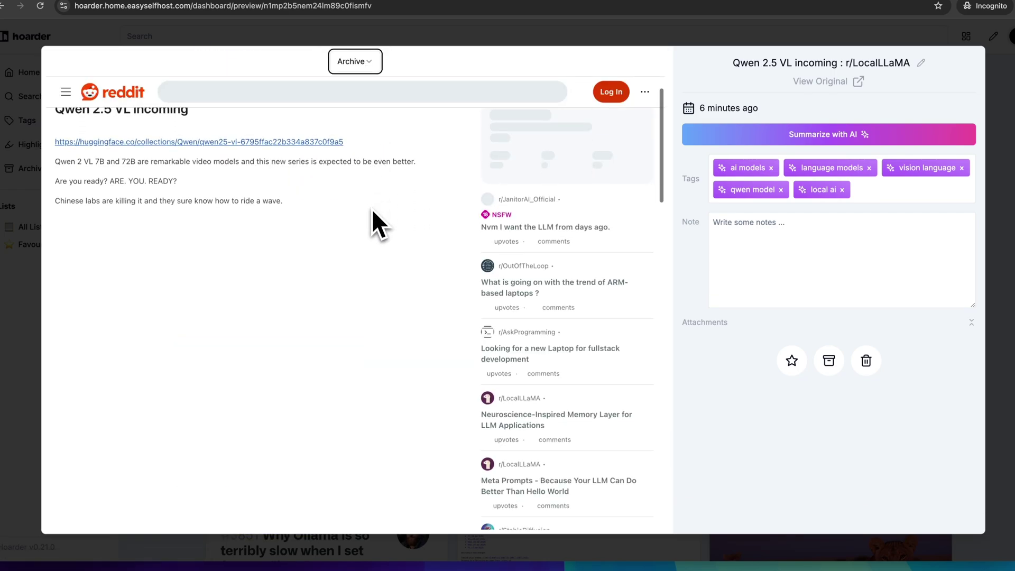
{"action": "scroll", "coordinate": [372, 208], "scroll_direction": "up", "scroll_amount": 2}
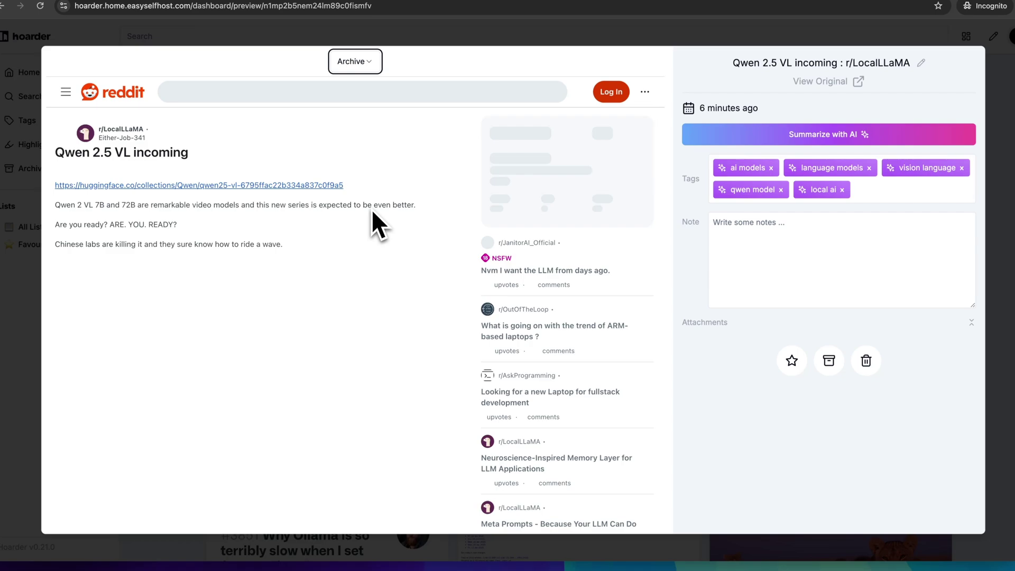
{"action": "key", "text": "Escape"}
Save the pasted YouTube link as a bookmark and view its archived video copy.
{"action": "left_click", "coordinate": [381, 206]}
{"action": "key", "text": "super+v"}
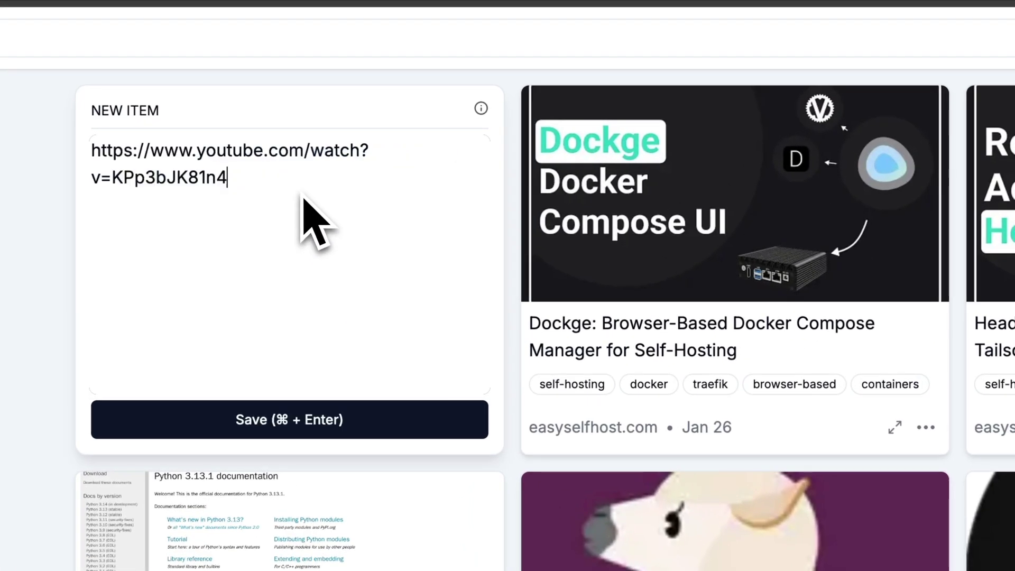
{"action": "left_click", "coordinate": [344, 427]}
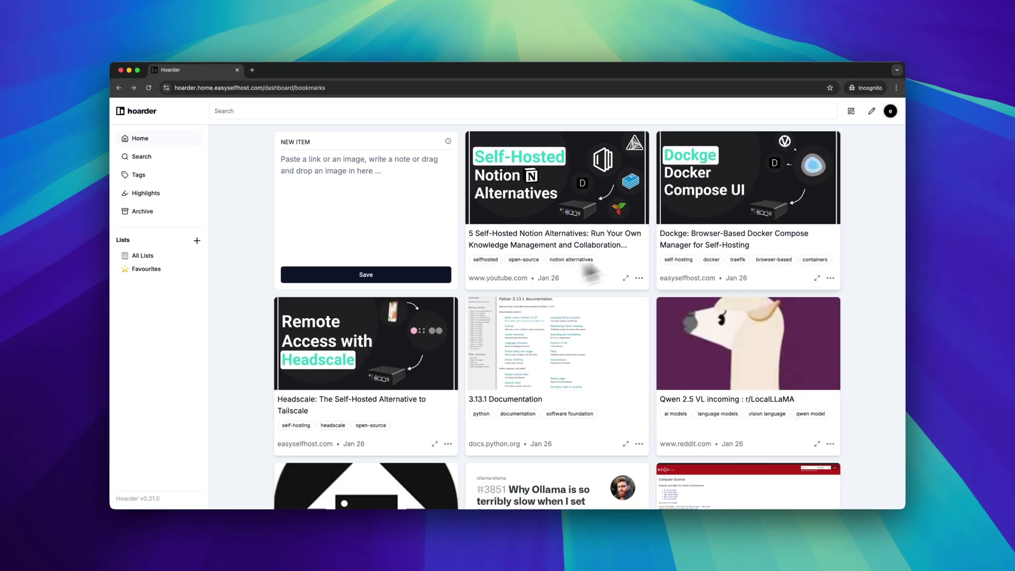
{"action": "left_click", "coordinate": [625, 278]}
{"action": "left_click", "coordinate": [406, 132]}
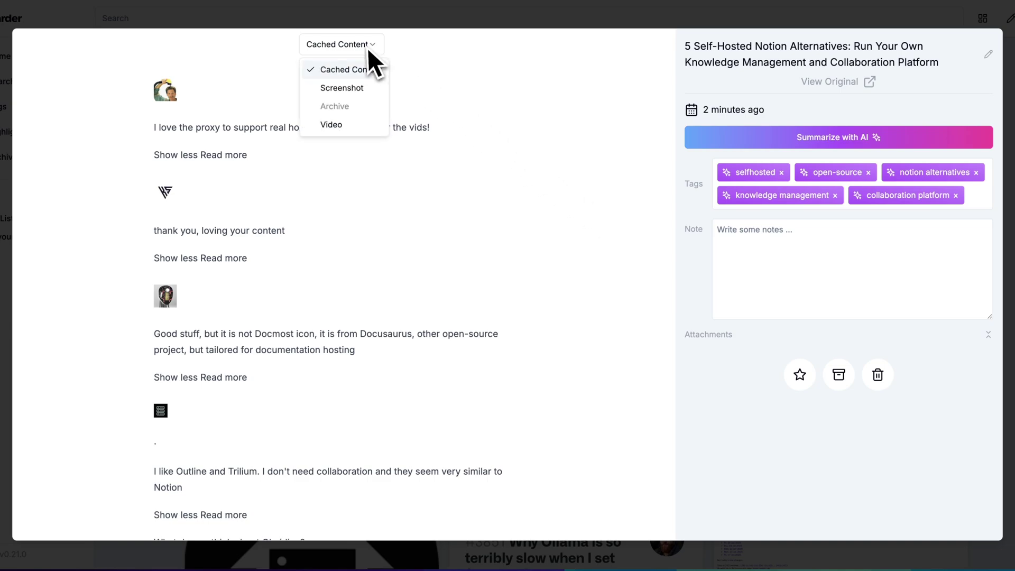
{"action": "left_click", "coordinate": [363, 125]}
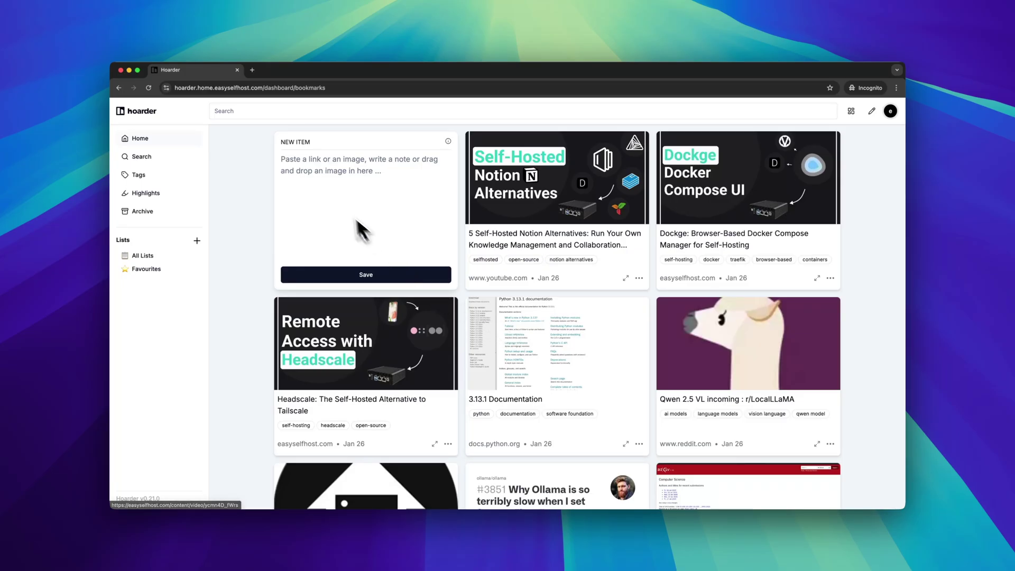
Search the bookmarks for 'cat', then 'animal', then 'easysl'.
{"action": "left_click", "coordinate": [258, 112]}
{"action": "type", "text": "cat"}
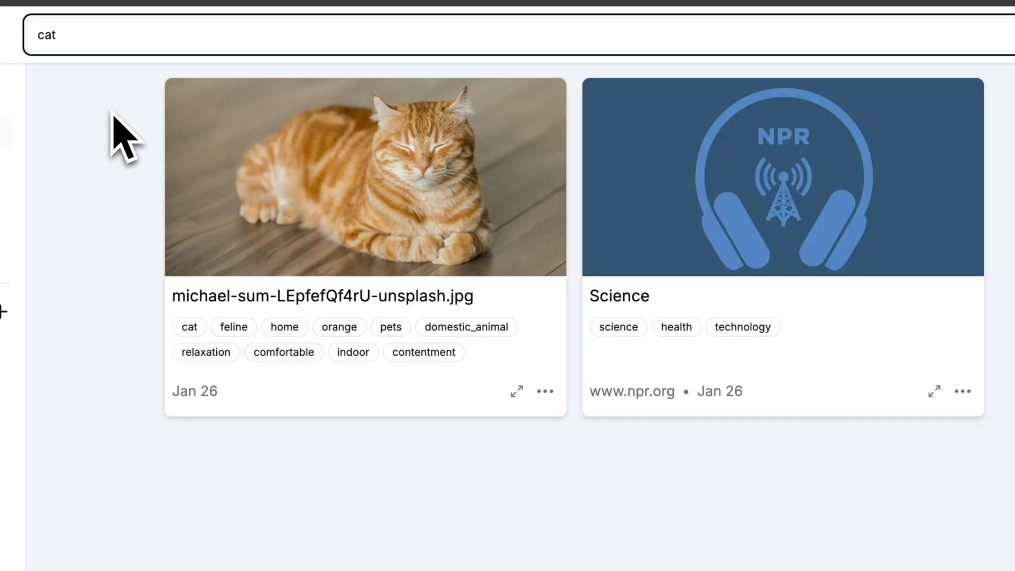
{"action": "key", "text": "ctrl+a"}
{"action": "type", "text": "ani"}
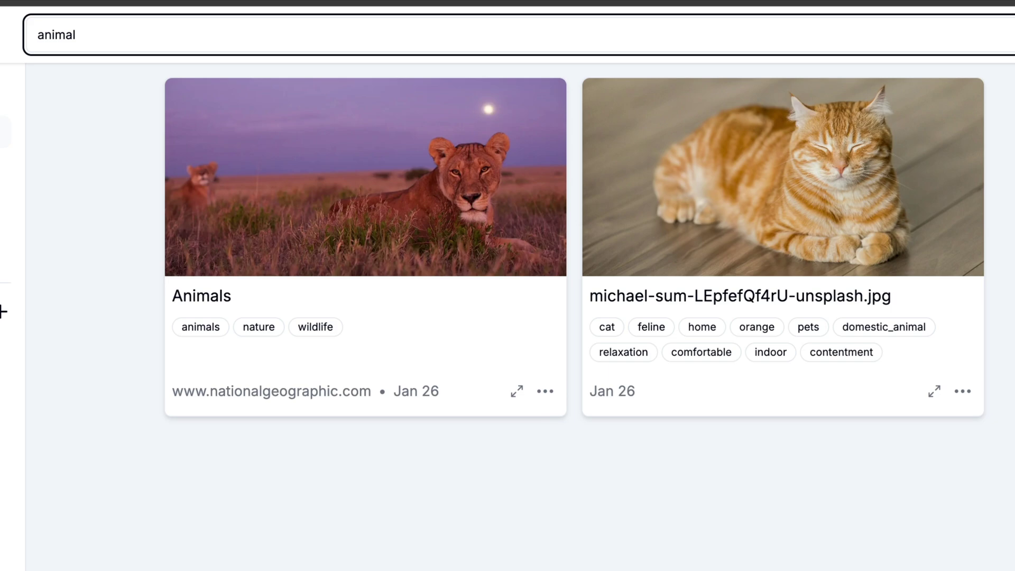
{"action": "type", "text": "mal"}
{"action": "key", "text": "ctrl+a"}
{"action": "type", "text": "easy"}
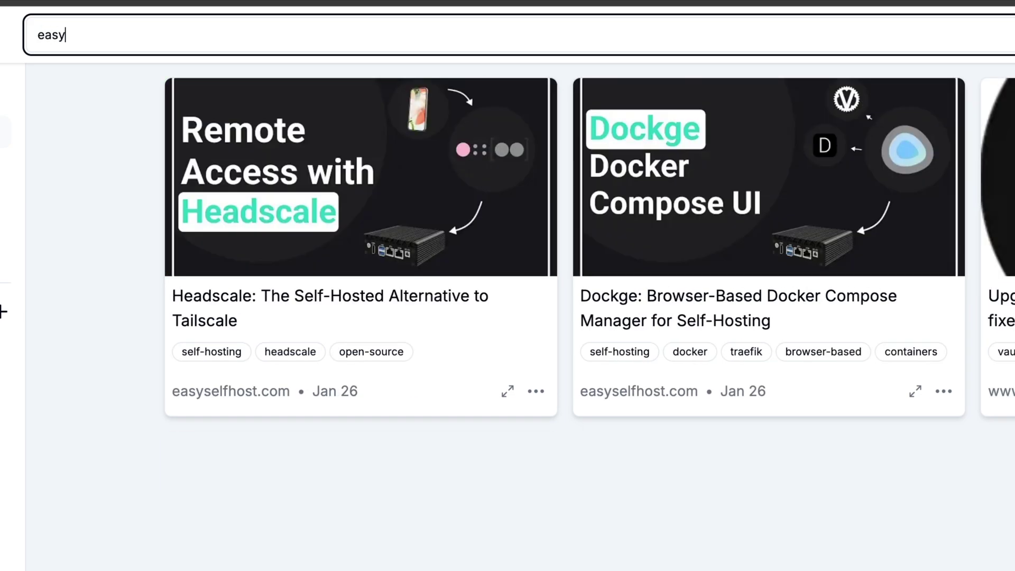
{"action": "type", "text": "slefhost"}
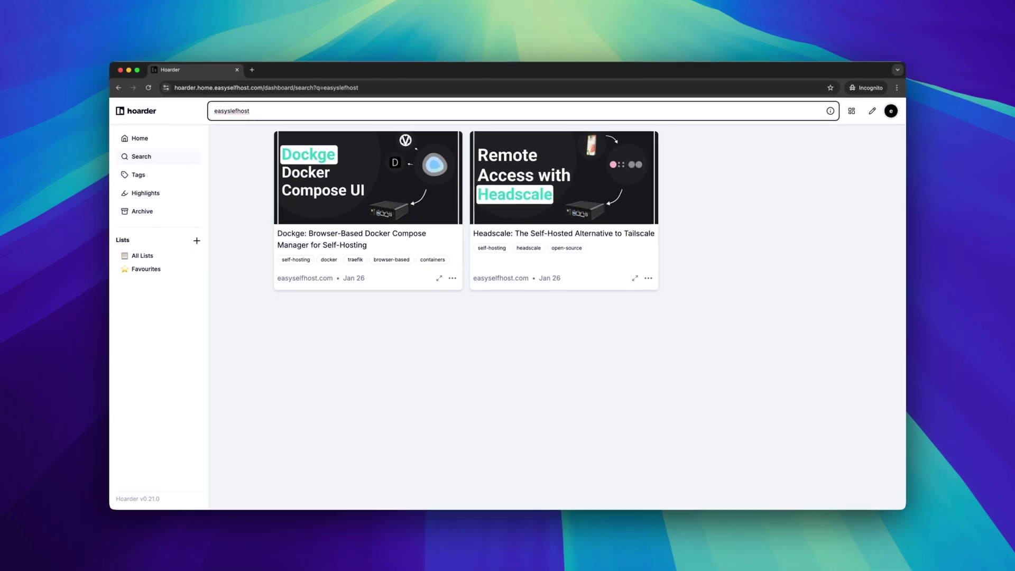
View bookmarks tagged computer science and self-hosting, then highlight the Apps & Extensions heading.
{"action": "left_click", "coordinate": [141, 173]}
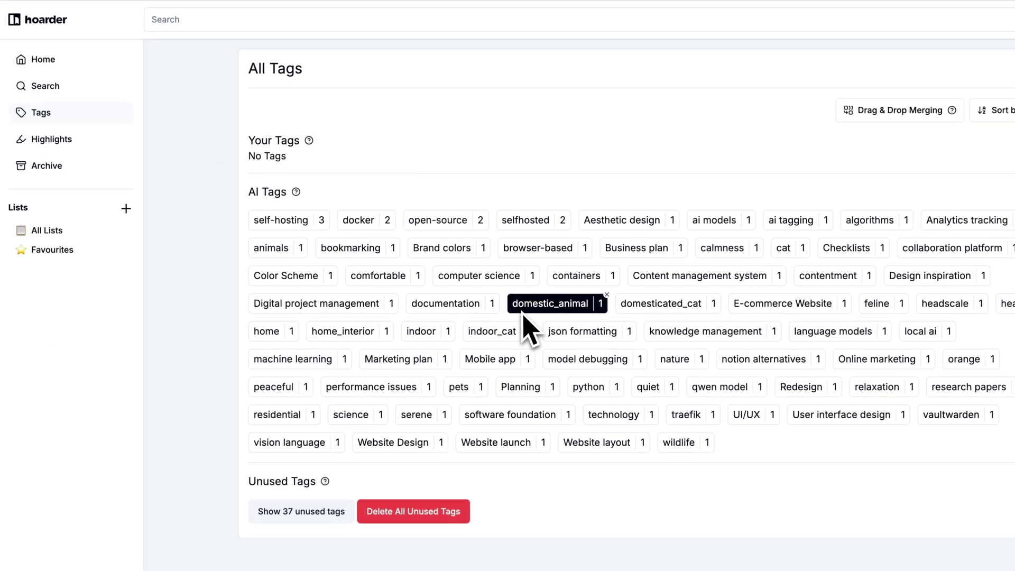
{"action": "left_click", "coordinate": [497, 283]}
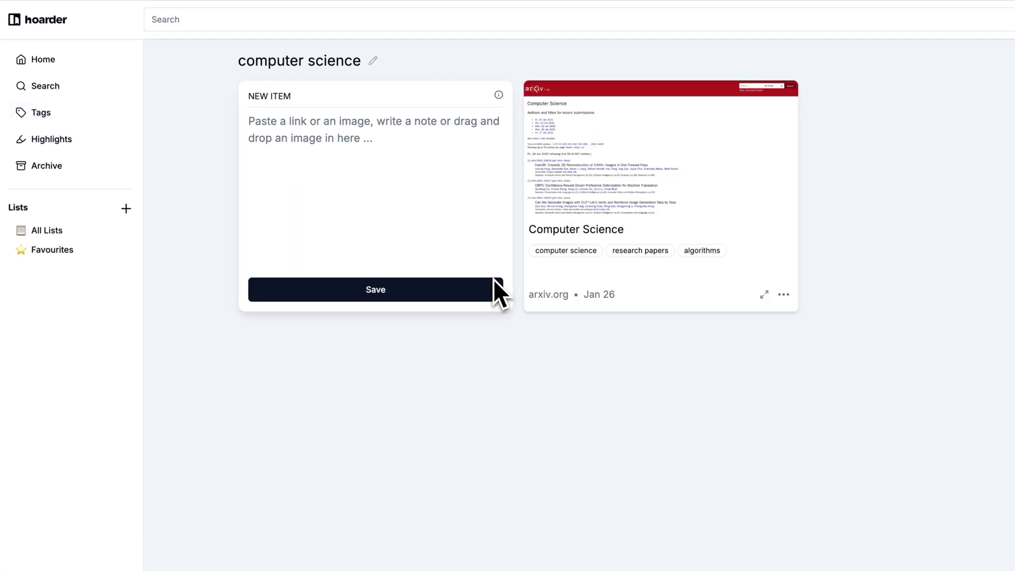
{"action": "key", "text": "alt+Left"}
{"action": "left_click", "coordinate": [271, 222]}
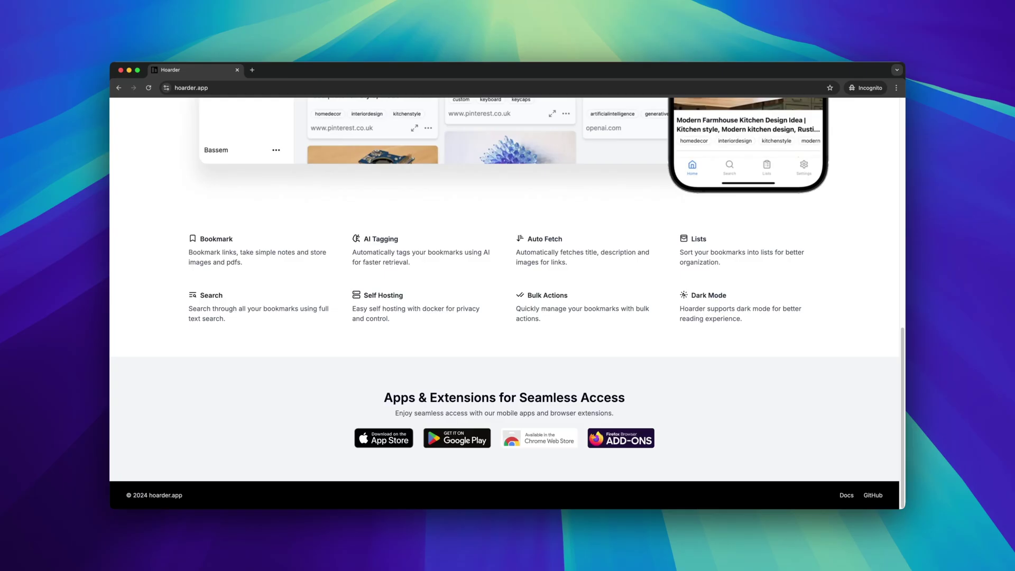
{"action": "left_click_drag", "start_coordinate": [227, 358], "coordinate": [803, 398]}
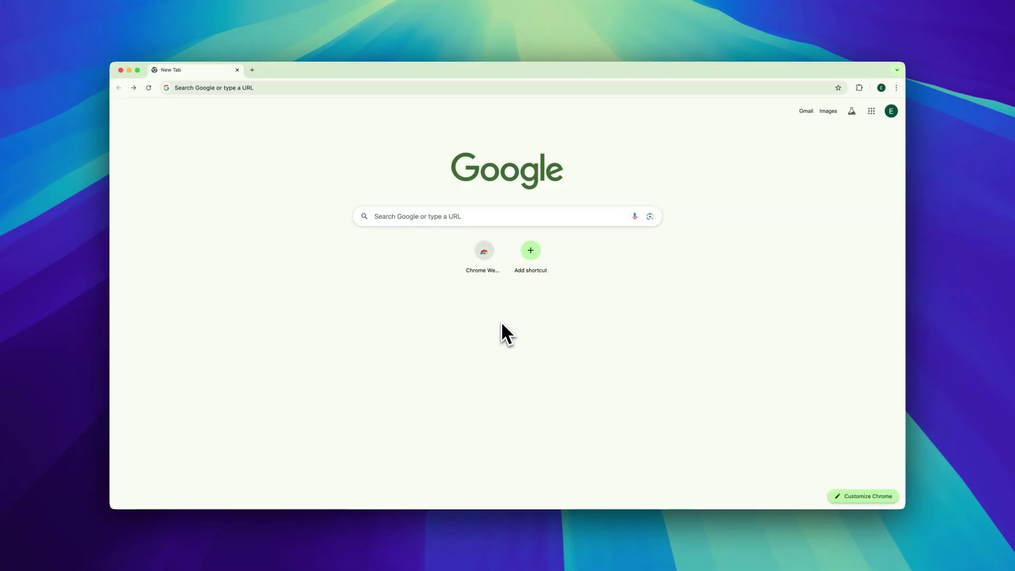
Search the Chrome Web Store for 'hoarder' and add the Hoarder extension to Chrome.
{"action": "left_click", "coordinate": [483, 259]}
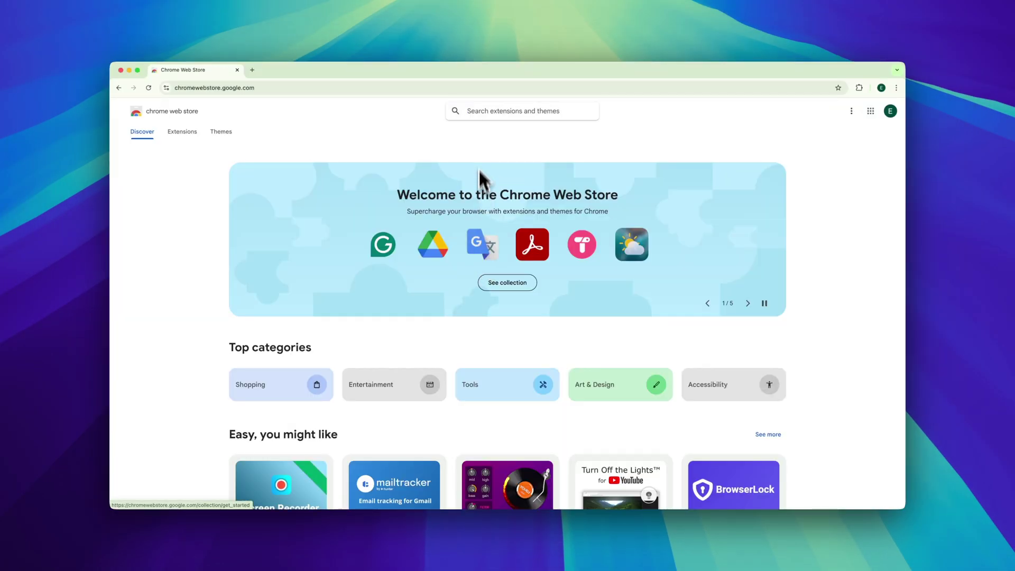
{"action": "left_click", "coordinate": [481, 108]}
{"action": "type", "text": "hoard"}
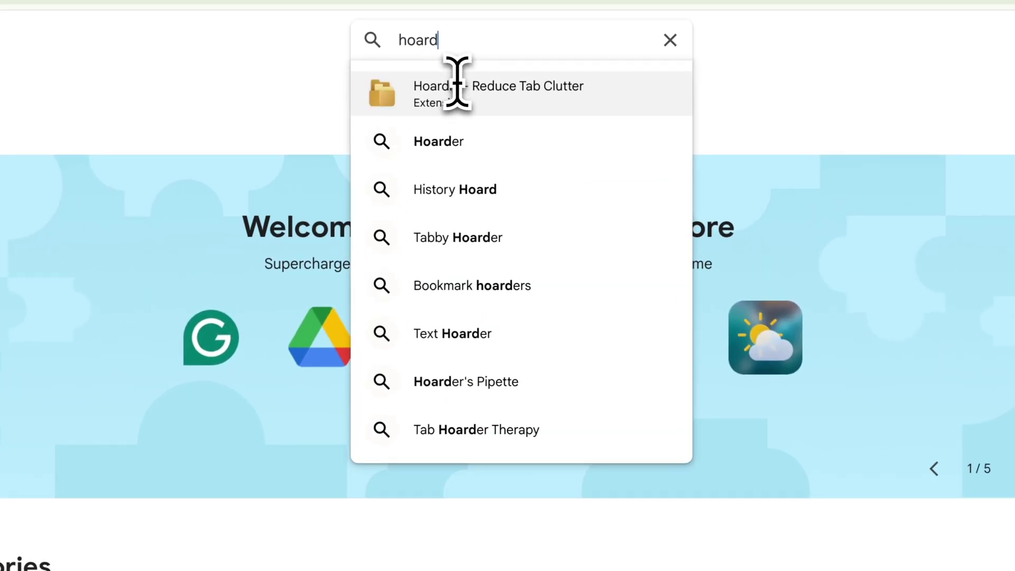
{"action": "type", "text": "er"}
{"action": "left_click", "coordinate": [460, 91]}
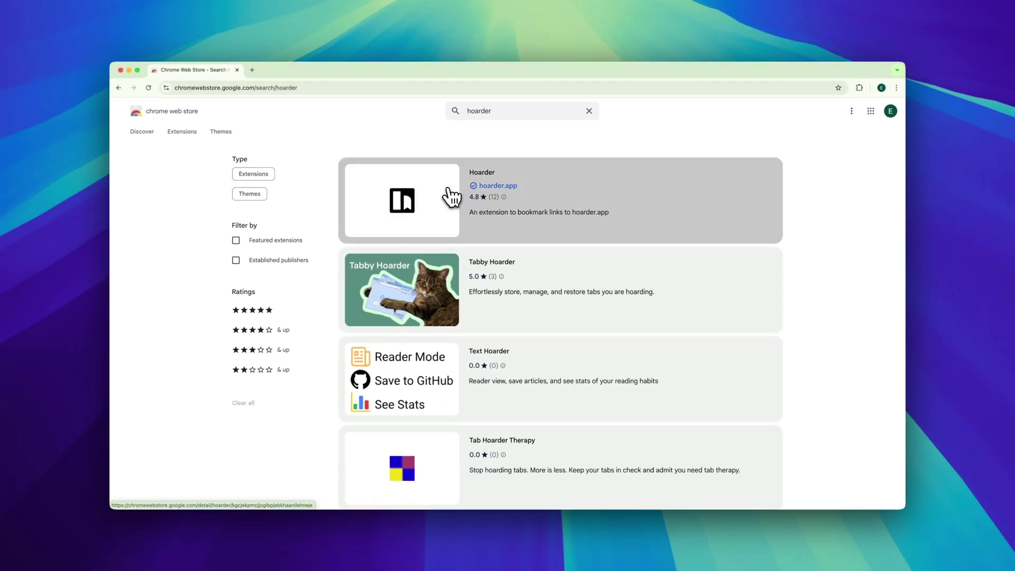
{"action": "left_click", "coordinate": [451, 198]}
{"action": "left_click", "coordinate": [698, 163]}
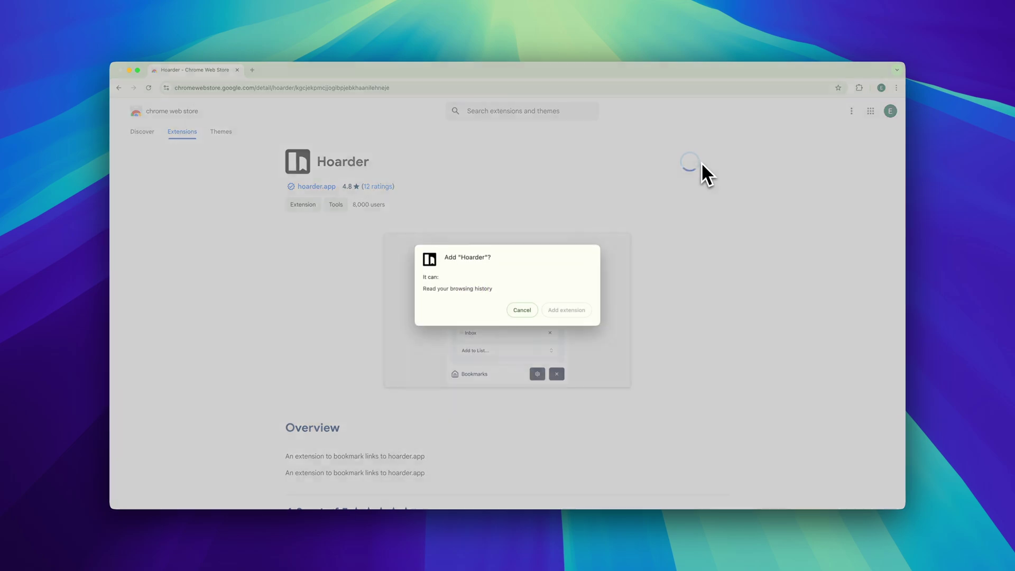
{"action": "left_click", "coordinate": [585, 310]}
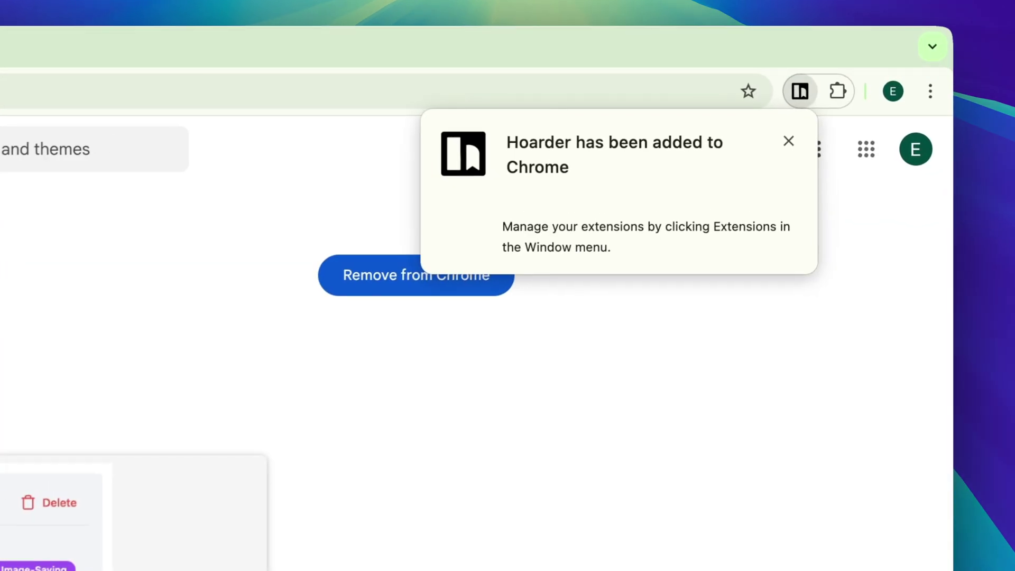
{"action": "left_click", "coordinate": [845, 88]}
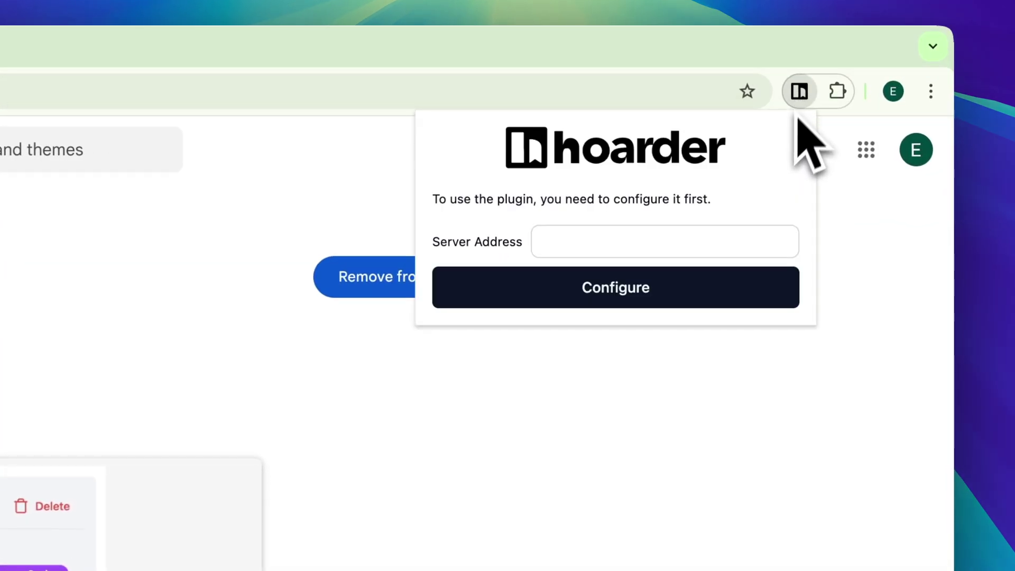
{"action": "left_click", "coordinate": [671, 241]}
{"action": "type", "text": "https://hoarder.home.easysel"}
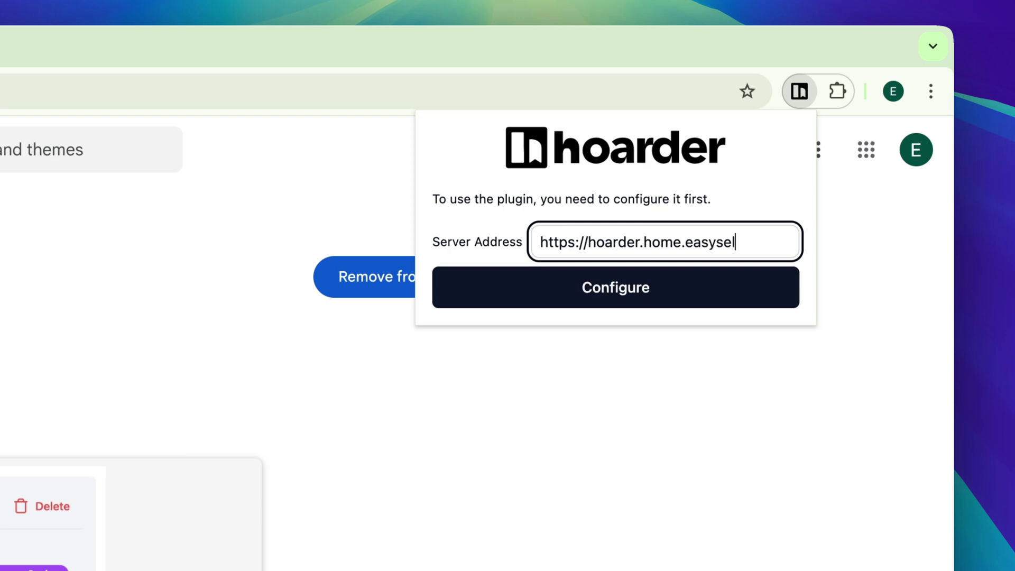
{"action": "type", "text": "fhost.com"}
{"action": "left_click", "coordinate": [596, 277]}
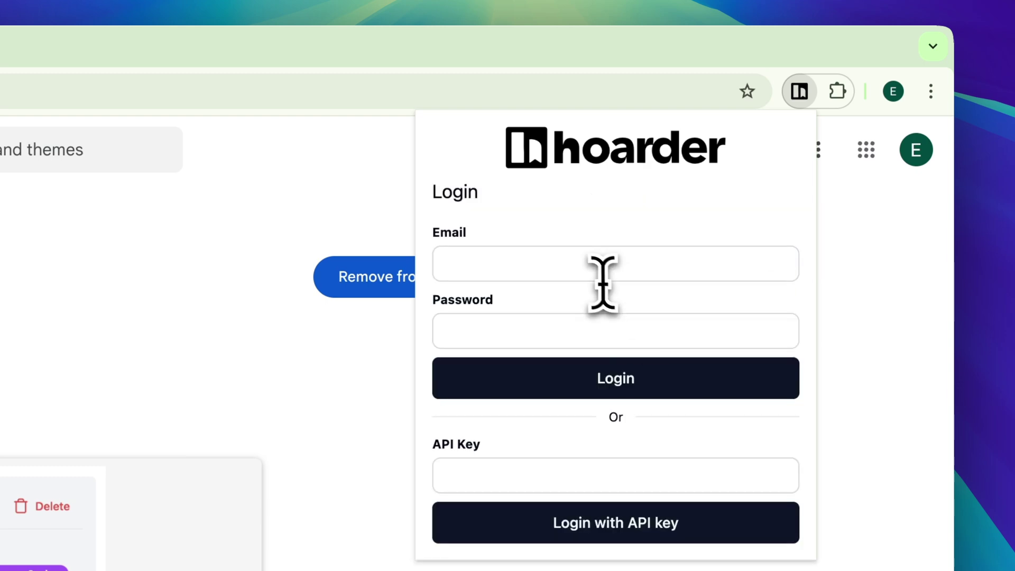
Log in to the extension with the account e-mail and password, then close its panel.
{"action": "left_click", "coordinate": [590, 265]}
{"action": "key", "text": "Tab"}
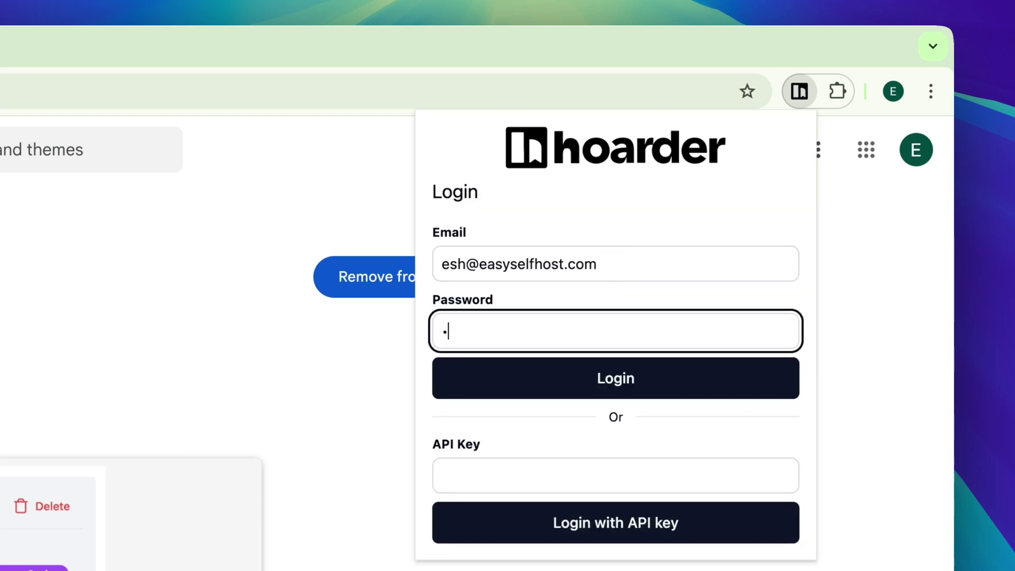
{"action": "left_click", "coordinate": [590, 379]}
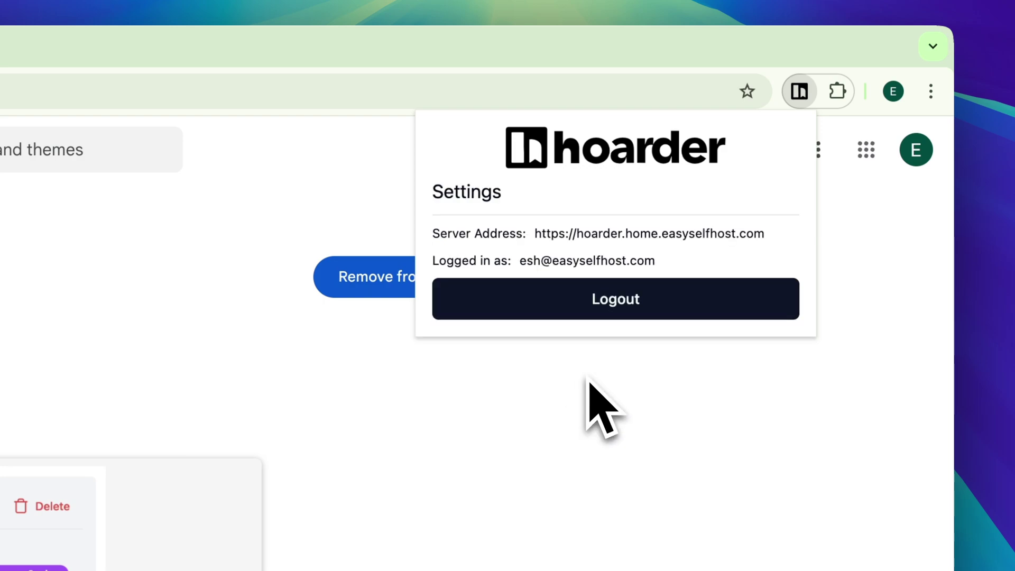
{"action": "left_click", "coordinate": [588, 379]}
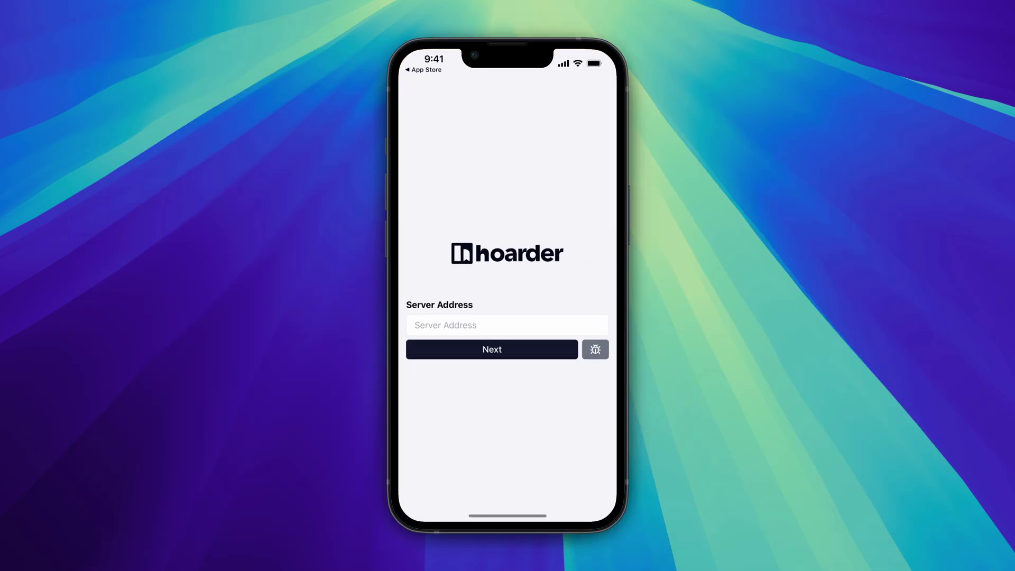
{"action": "left_click", "coordinate": [508, 325]}
{"action": "type", "text": "https://hoarder.home.easyselfhost.com"}
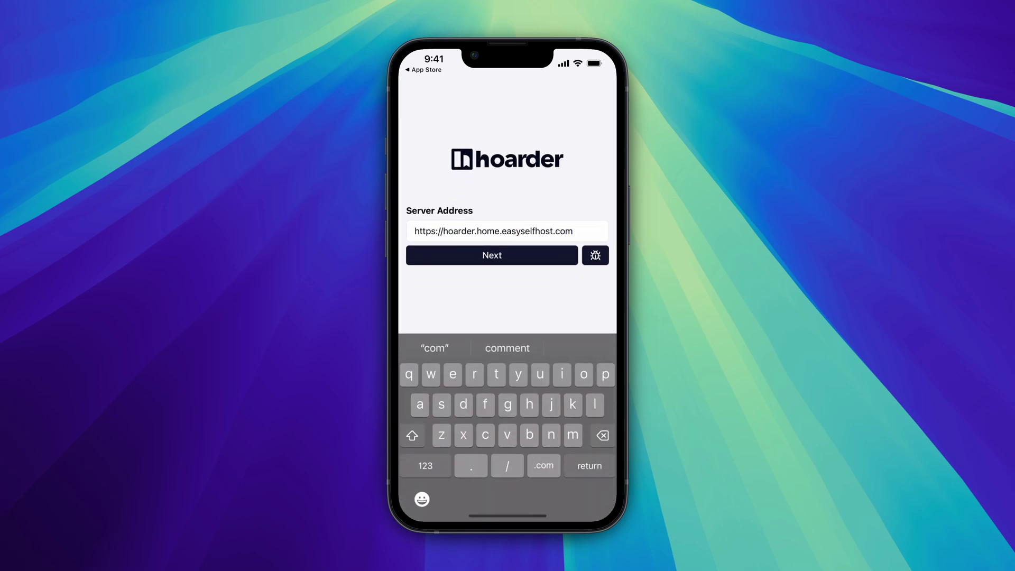
{"action": "key", "text": "Return"}
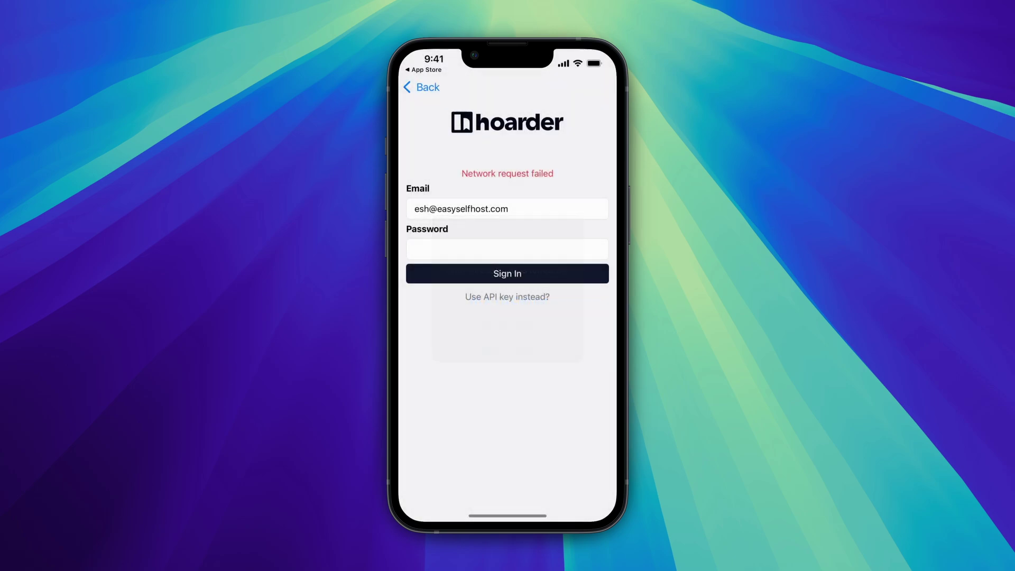
{"action": "left_click", "coordinate": [507, 274]}
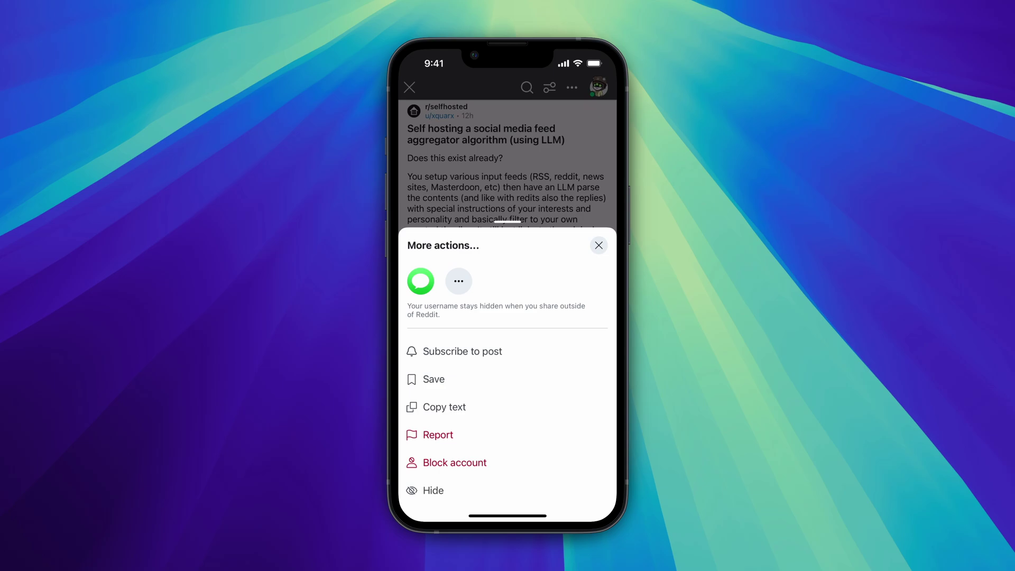
Share the r/selfhosted LLM feed aggregator Reddit post to Hoarder and view it in the Home feed.
{"action": "left_click", "coordinate": [458, 281]}
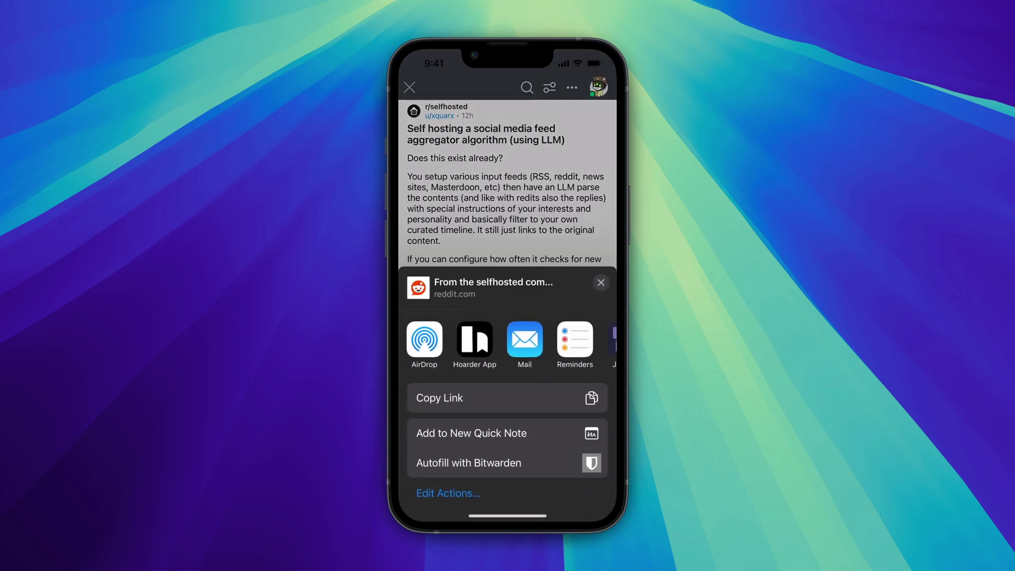
{"action": "left_click", "coordinate": [475, 339]}
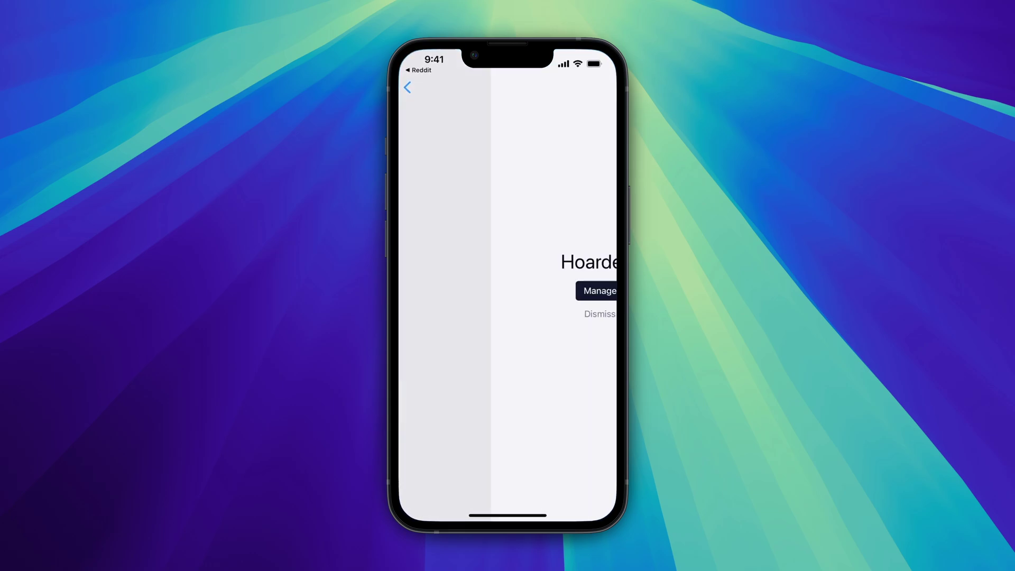
{"action": "left_click", "coordinate": [508, 291]}
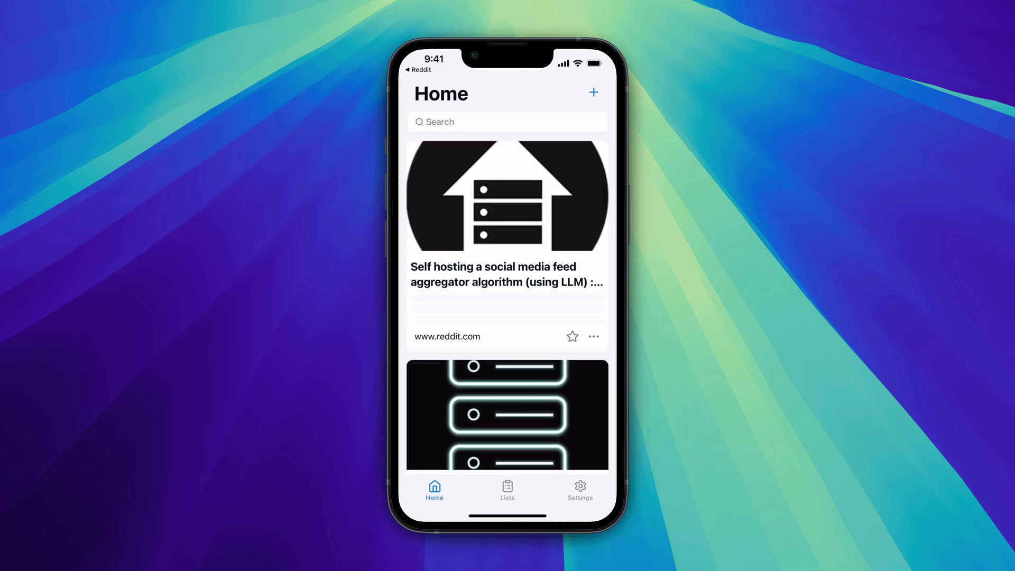